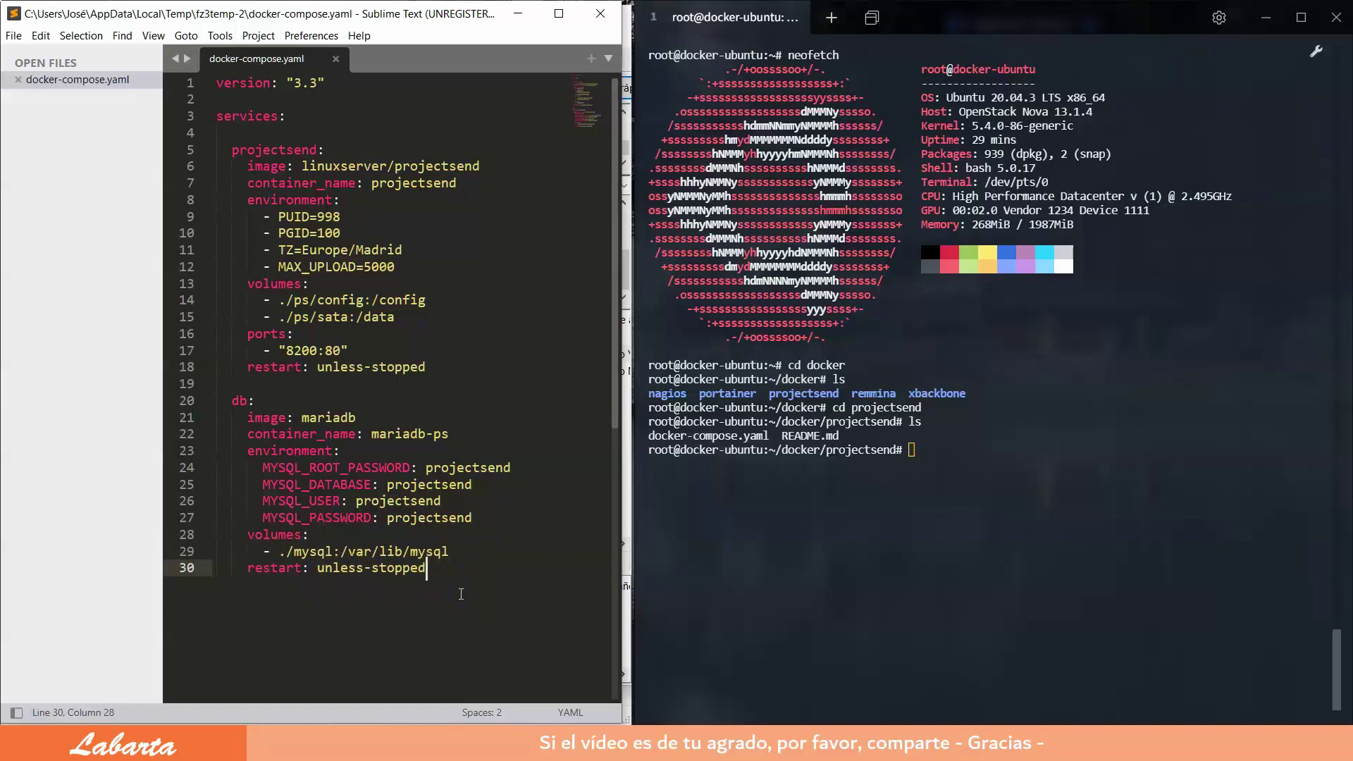
Step: Close docker-compose.yaml in Sublime Text, leaving an empty untitled tab
left_click(335, 59)
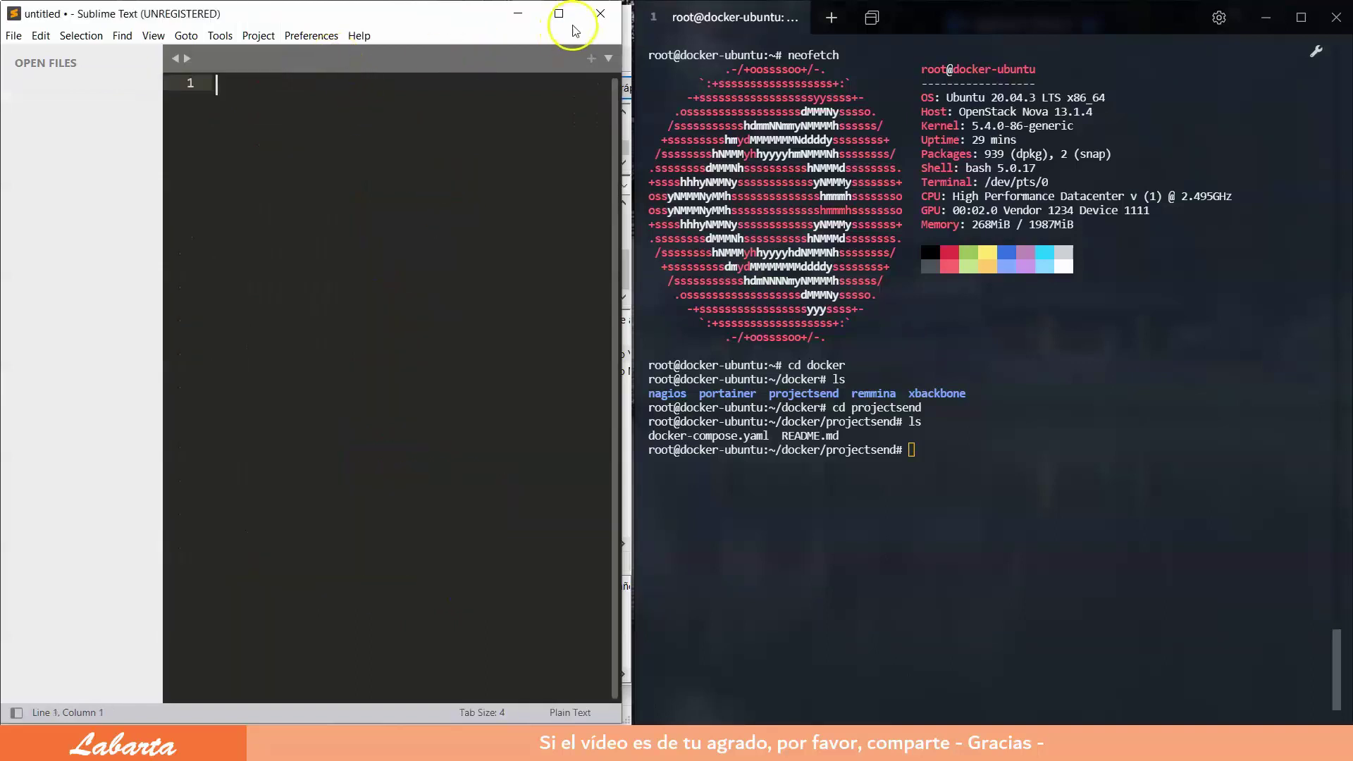
Step: Close Sublime Text and run docker-compose up -d to create the projectsend and mariadb-ps containers
left_click(601, 14)
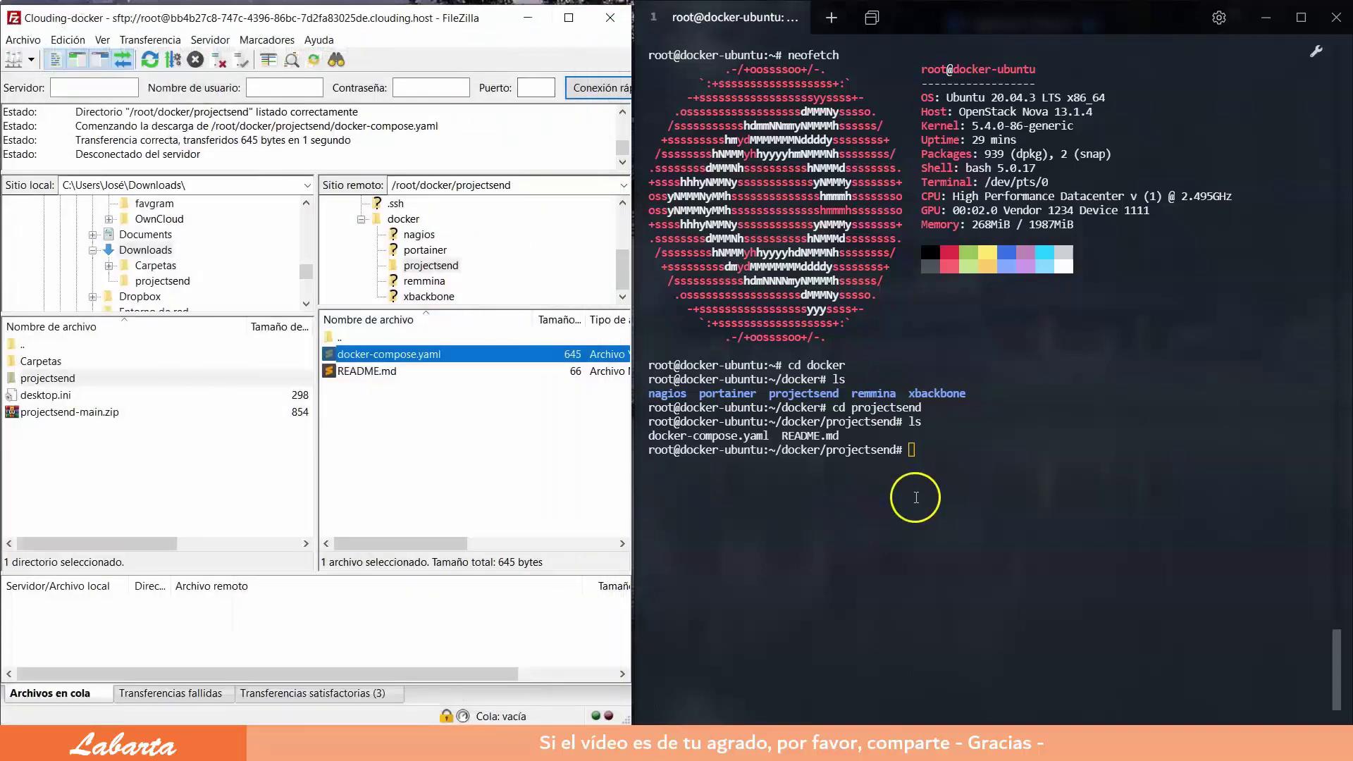
left_click(910, 449)
type("docker-compose up -d")
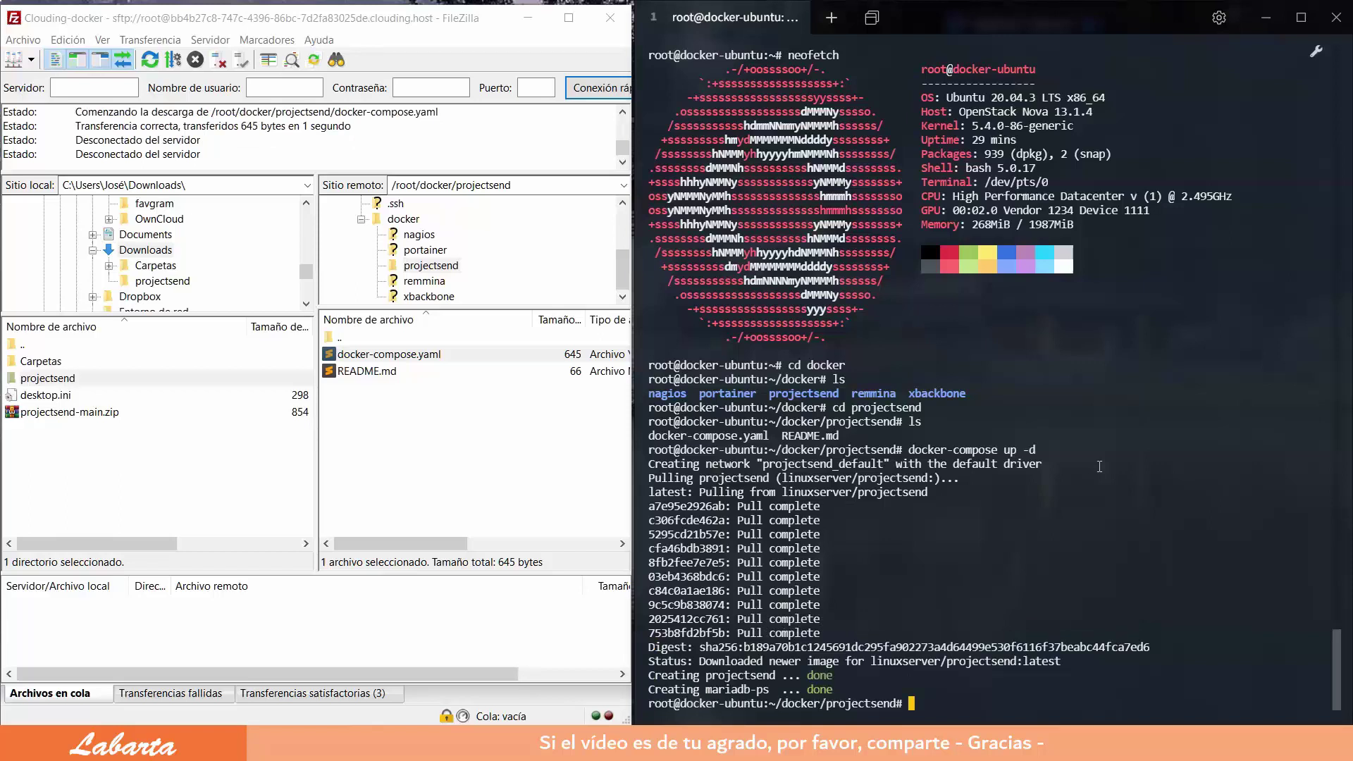
left_click(1129, 490)
Step: Close the GitHub tab and reload the ProjectSend setup page at 185.253.155.9:8200, dismissing translation
left_click(907, 737)
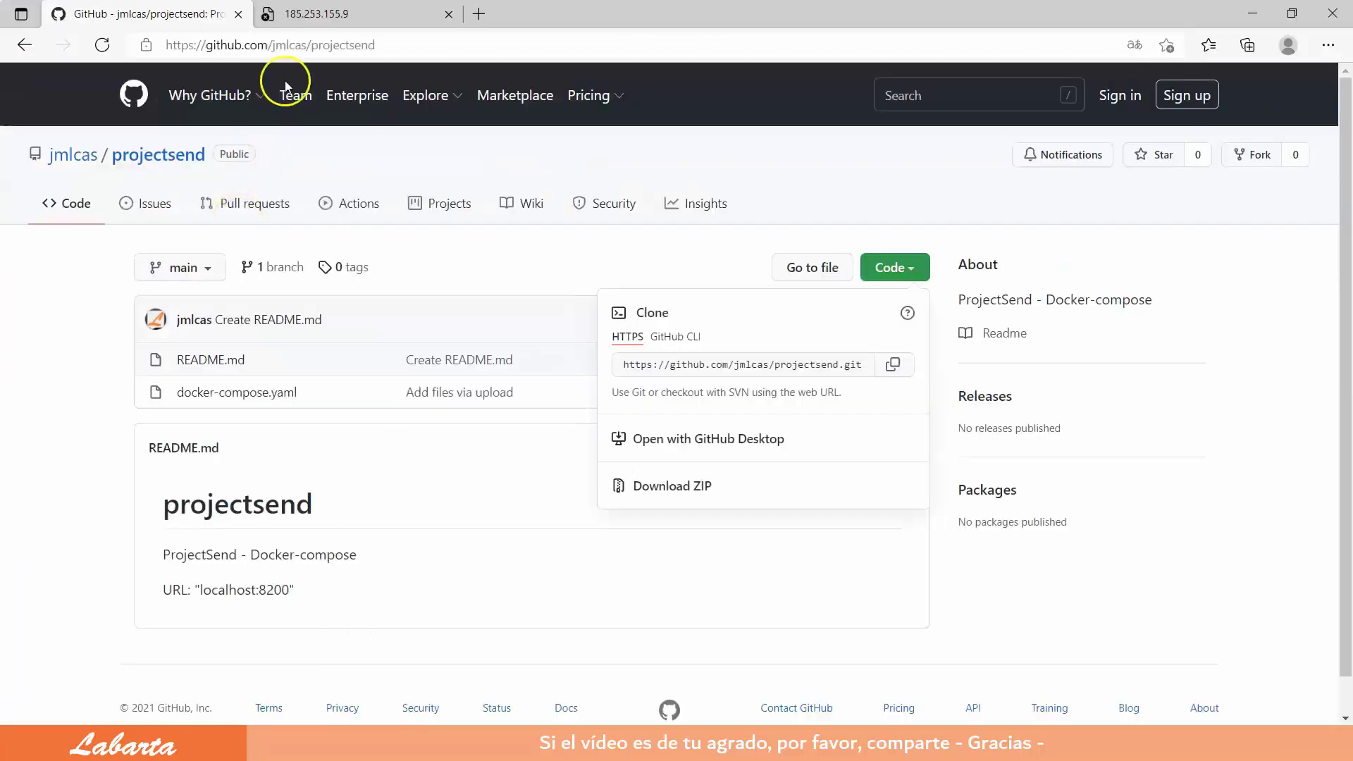
left_click(239, 14)
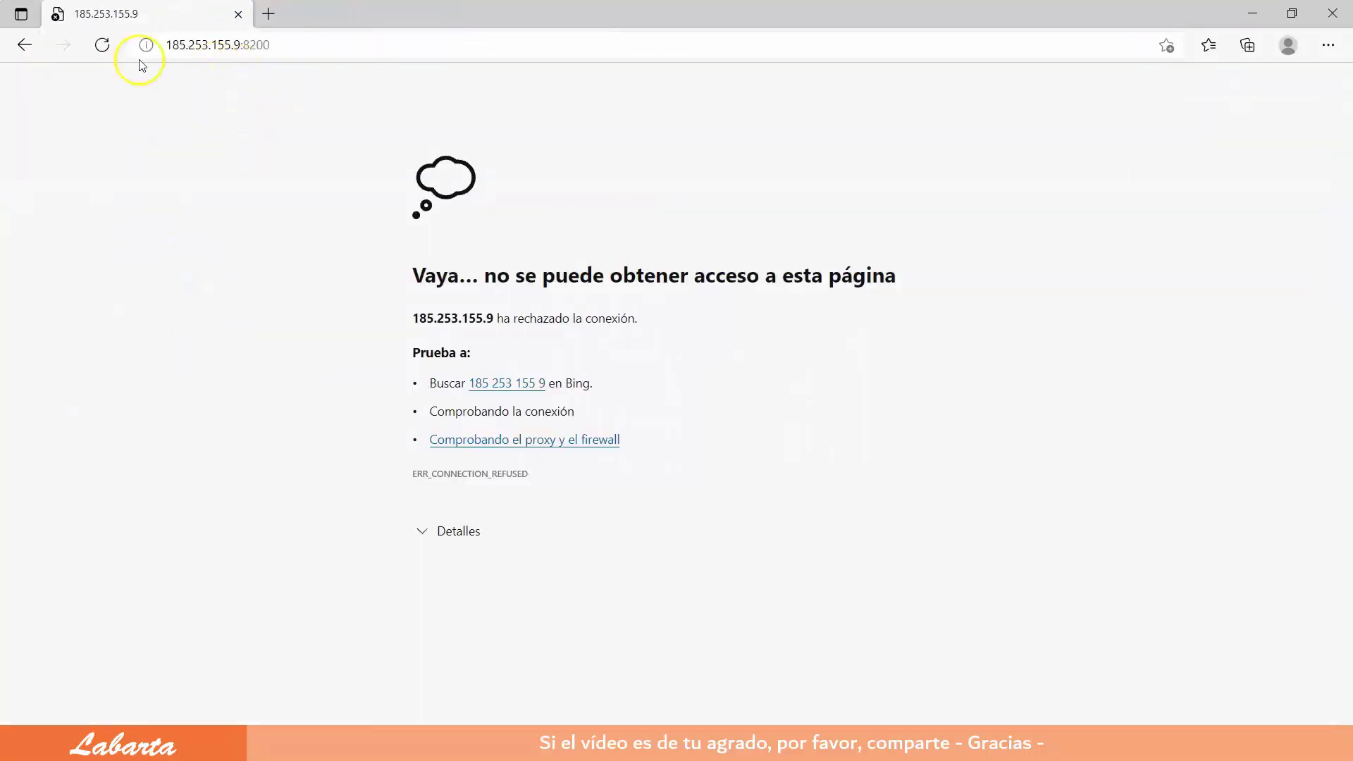
left_click(102, 46)
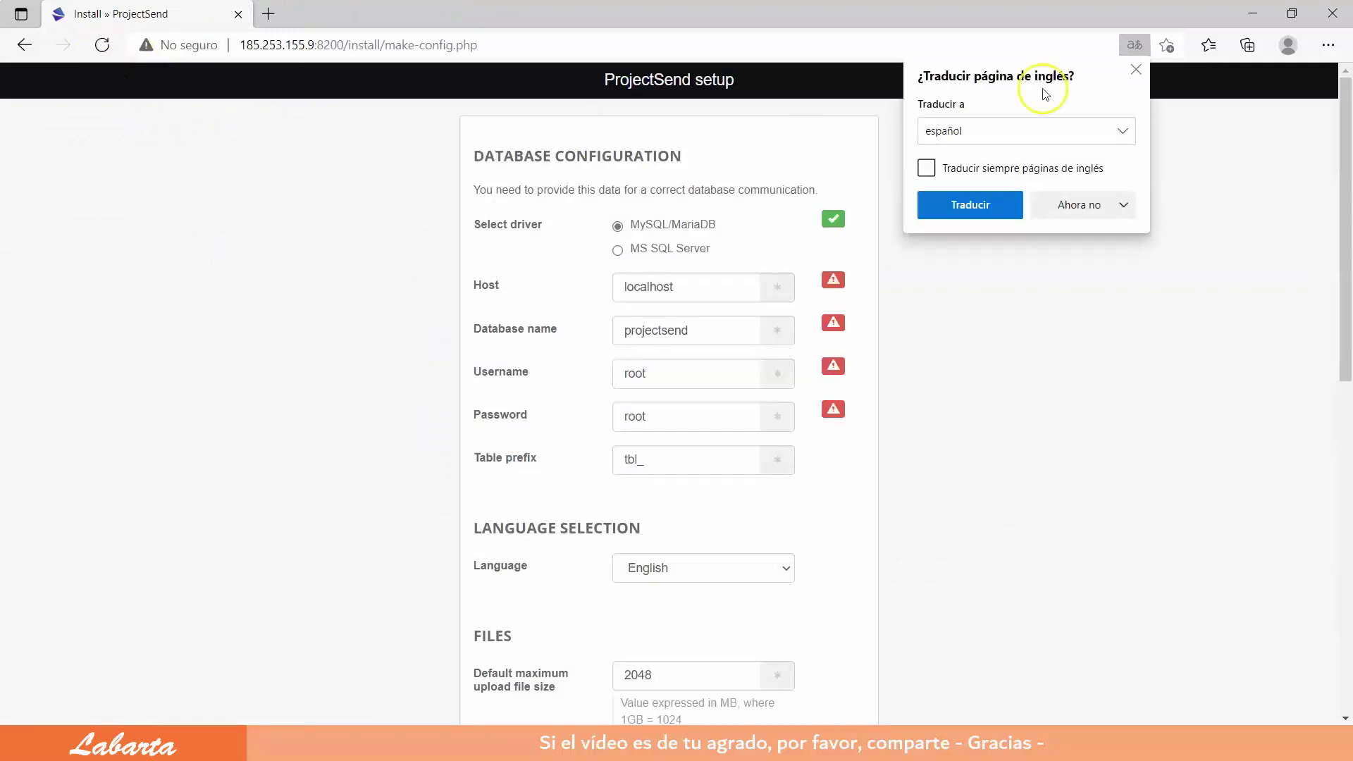
left_click(1139, 66)
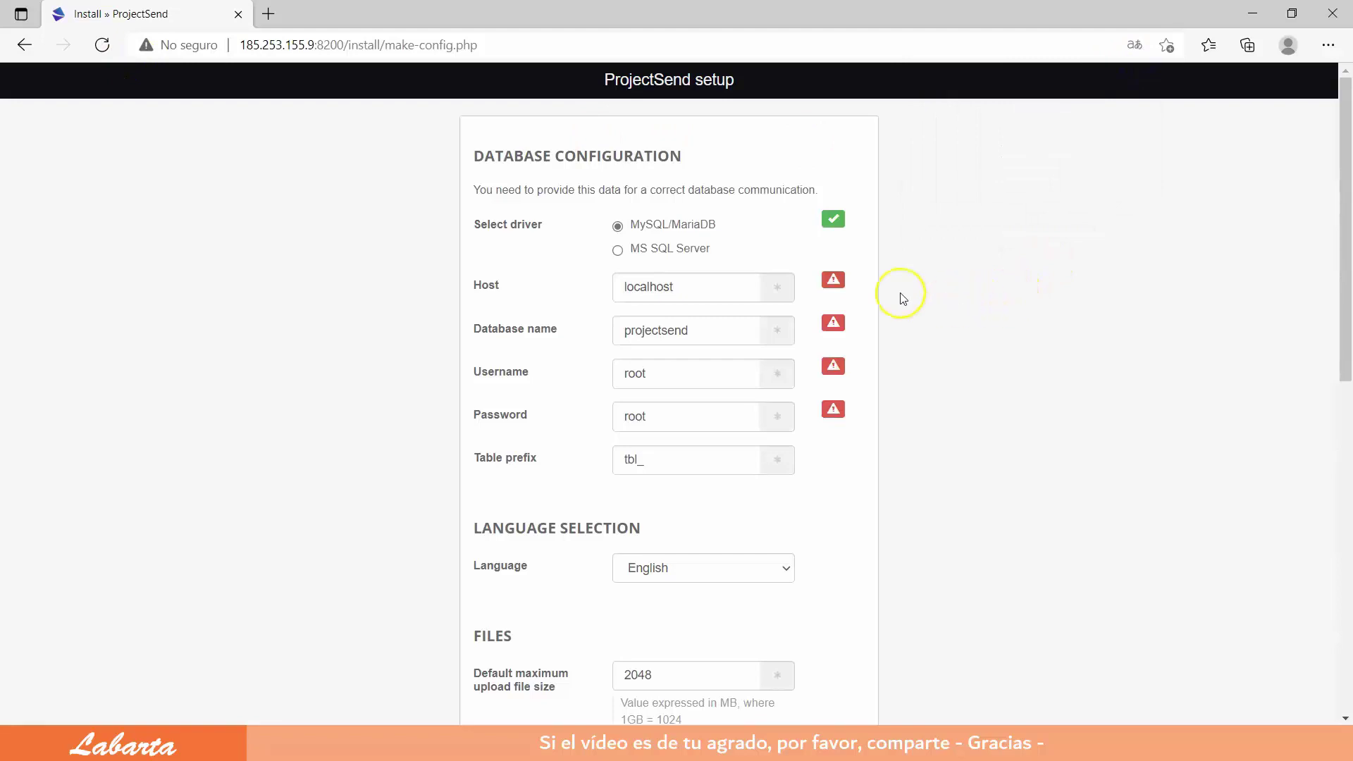
Step: Set the database host to db and enter the database password
left_click_drag(694, 284, 618, 281)
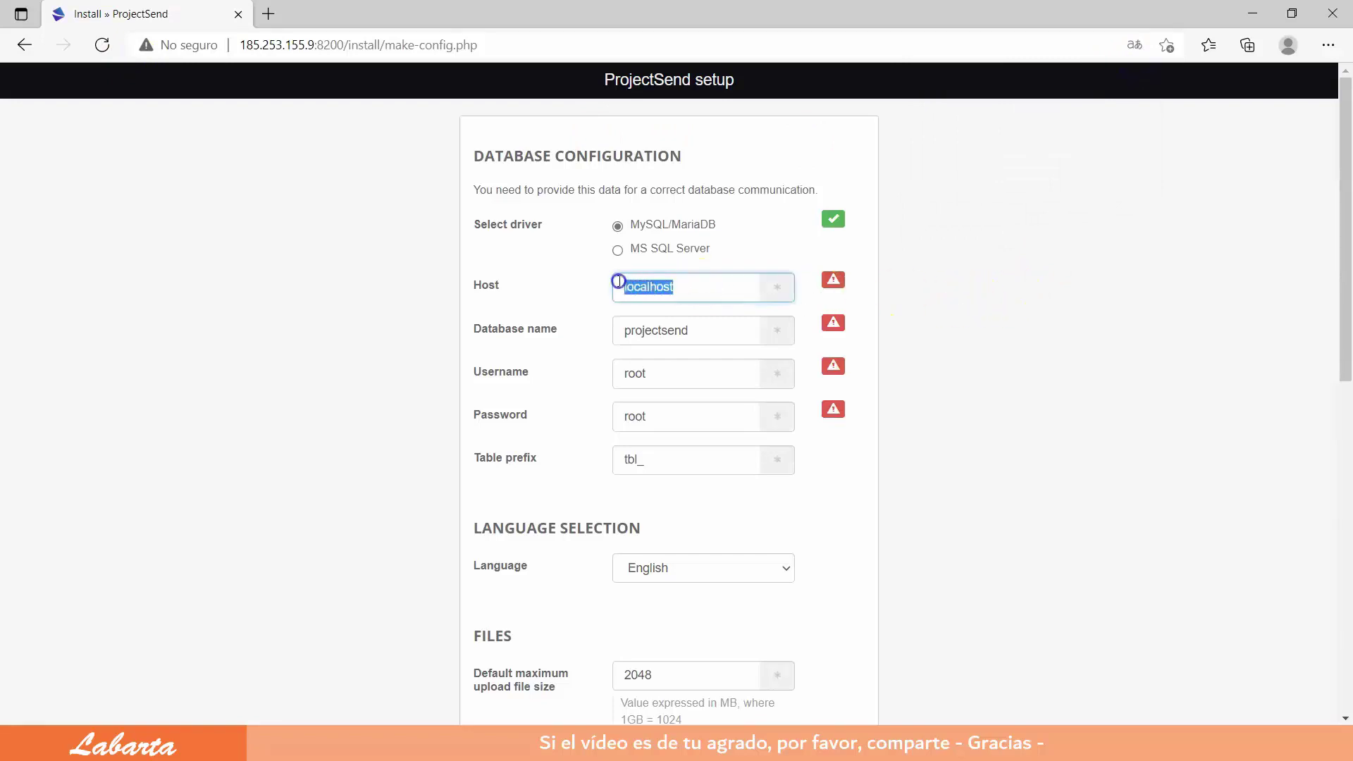
type("db")
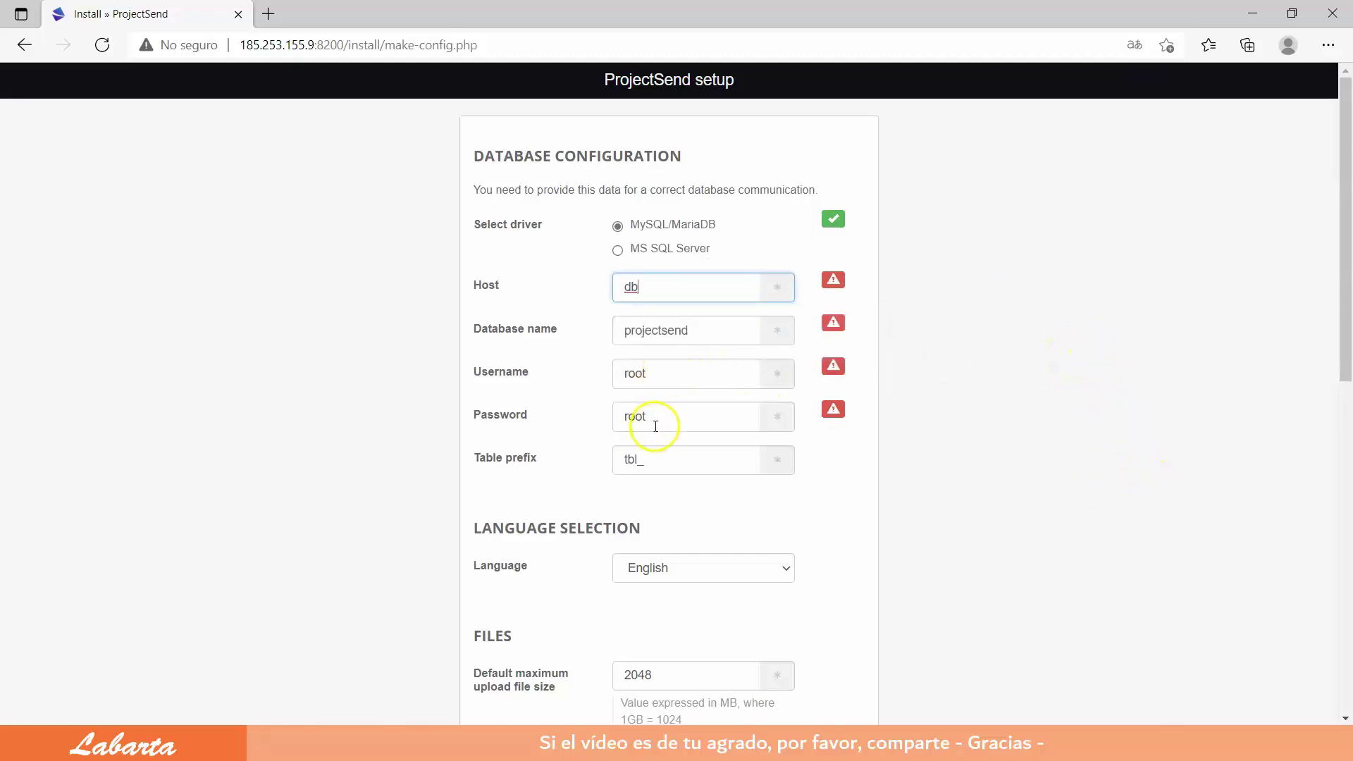
left_click_drag(650, 417, 604, 417)
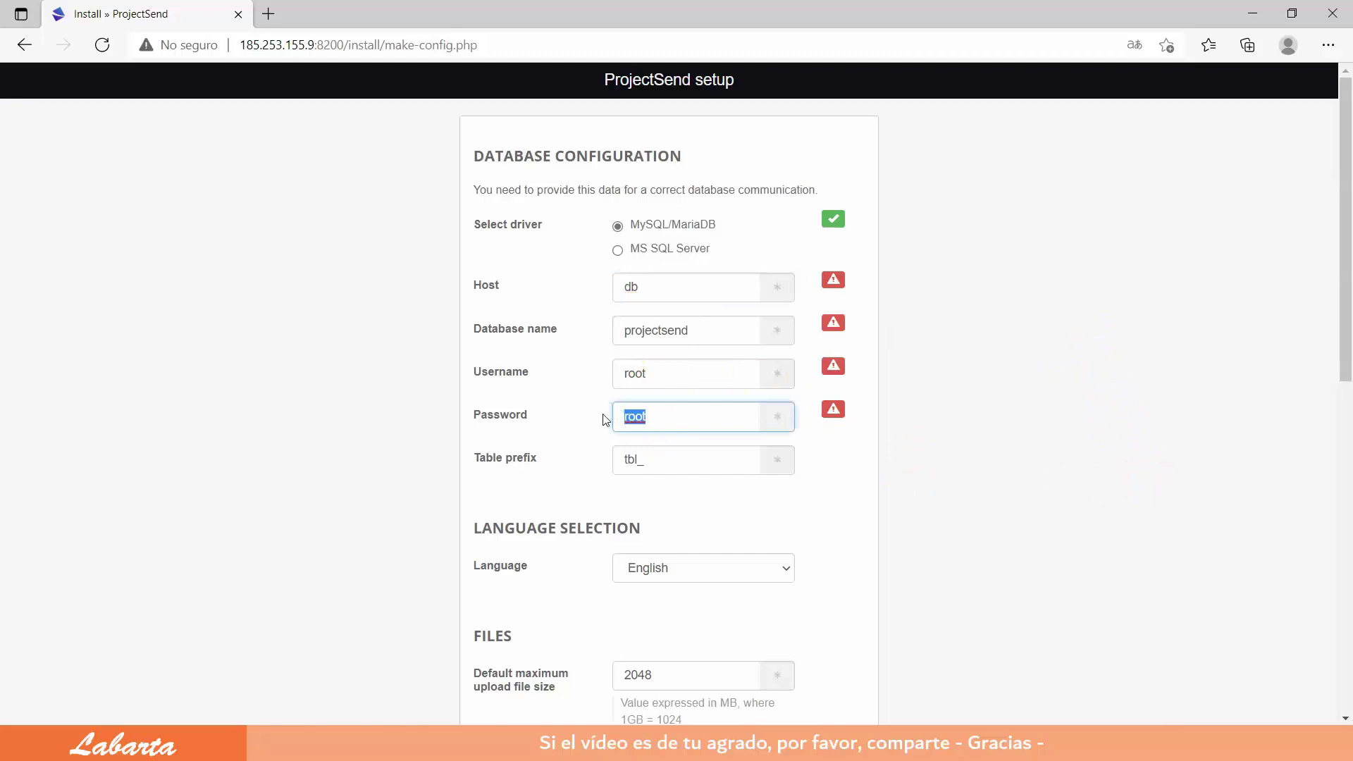
type("projectsend")
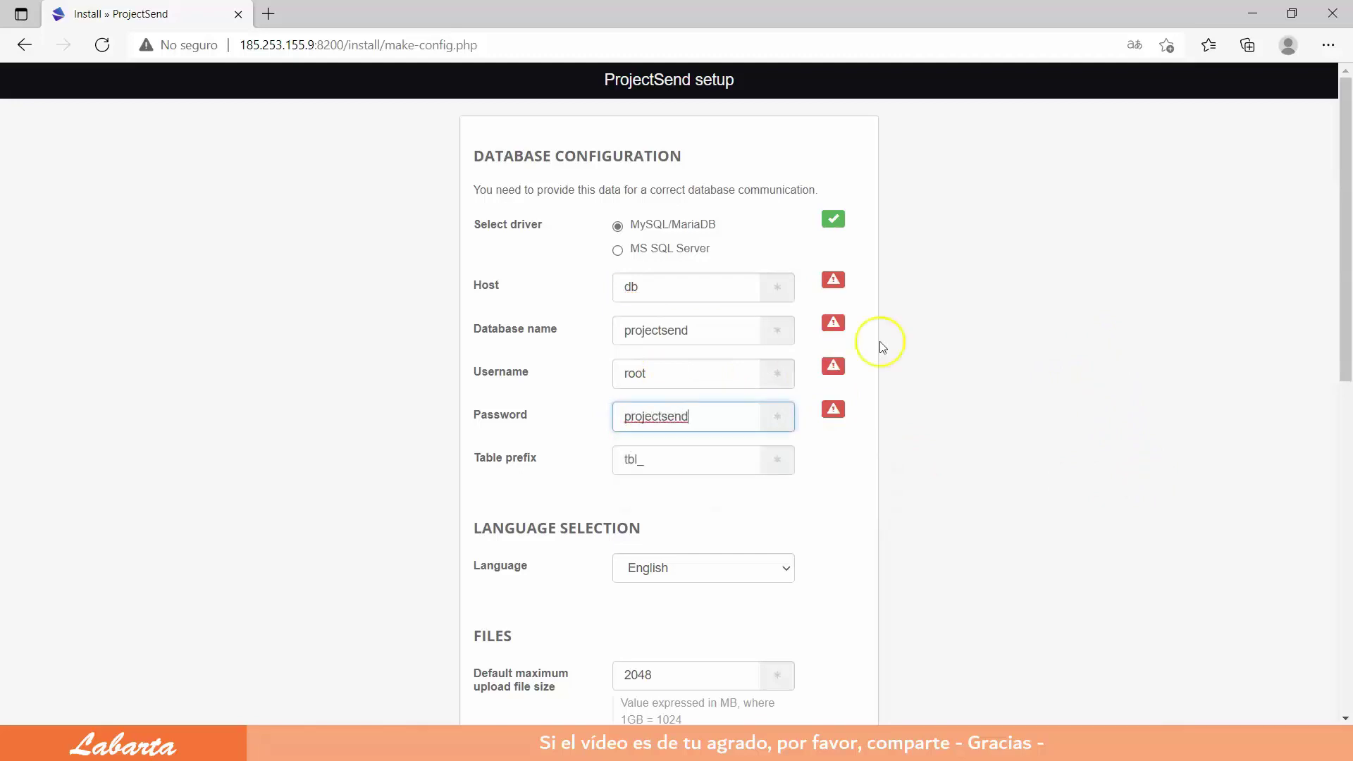
left_click(1037, 407)
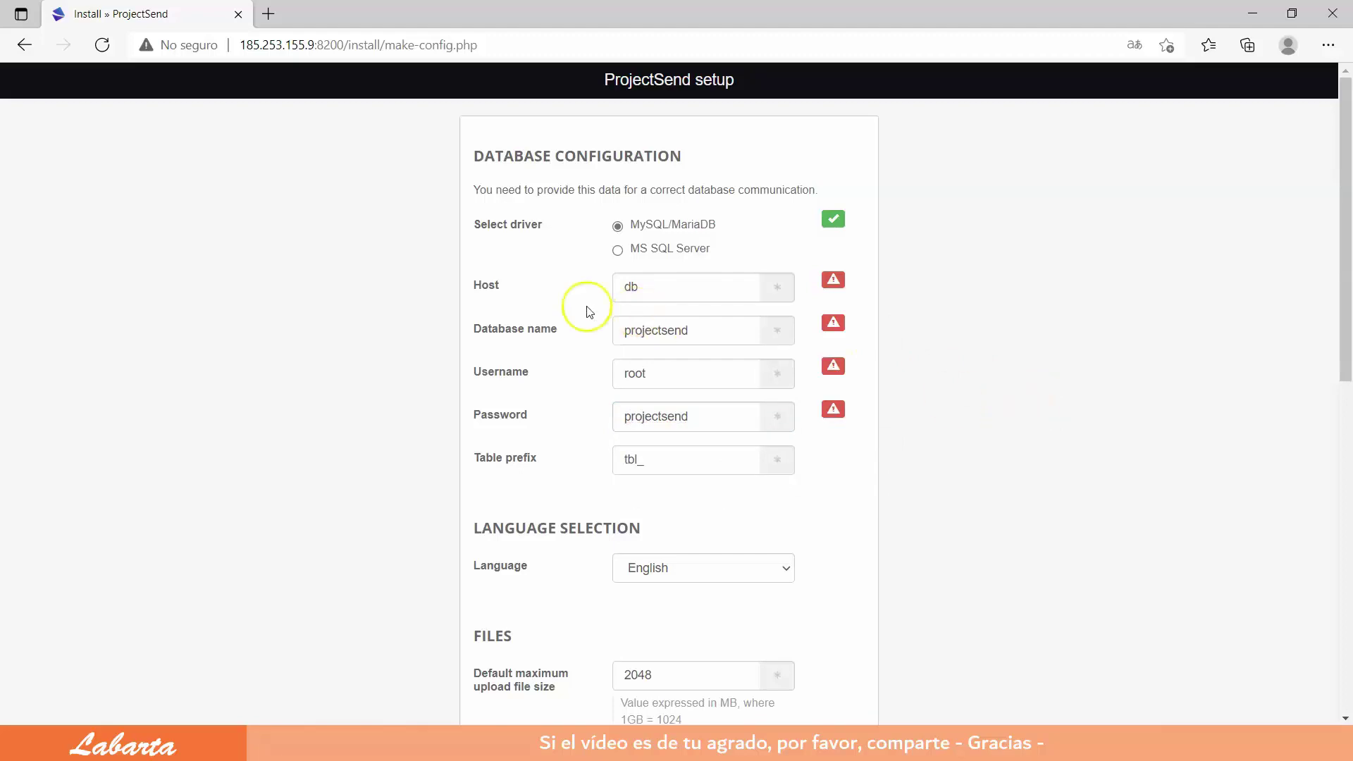
Step: Re-run the database check until all settings pass, then write the configuration file
left_click(618, 251)
scroll(792, 418, "down", 7)
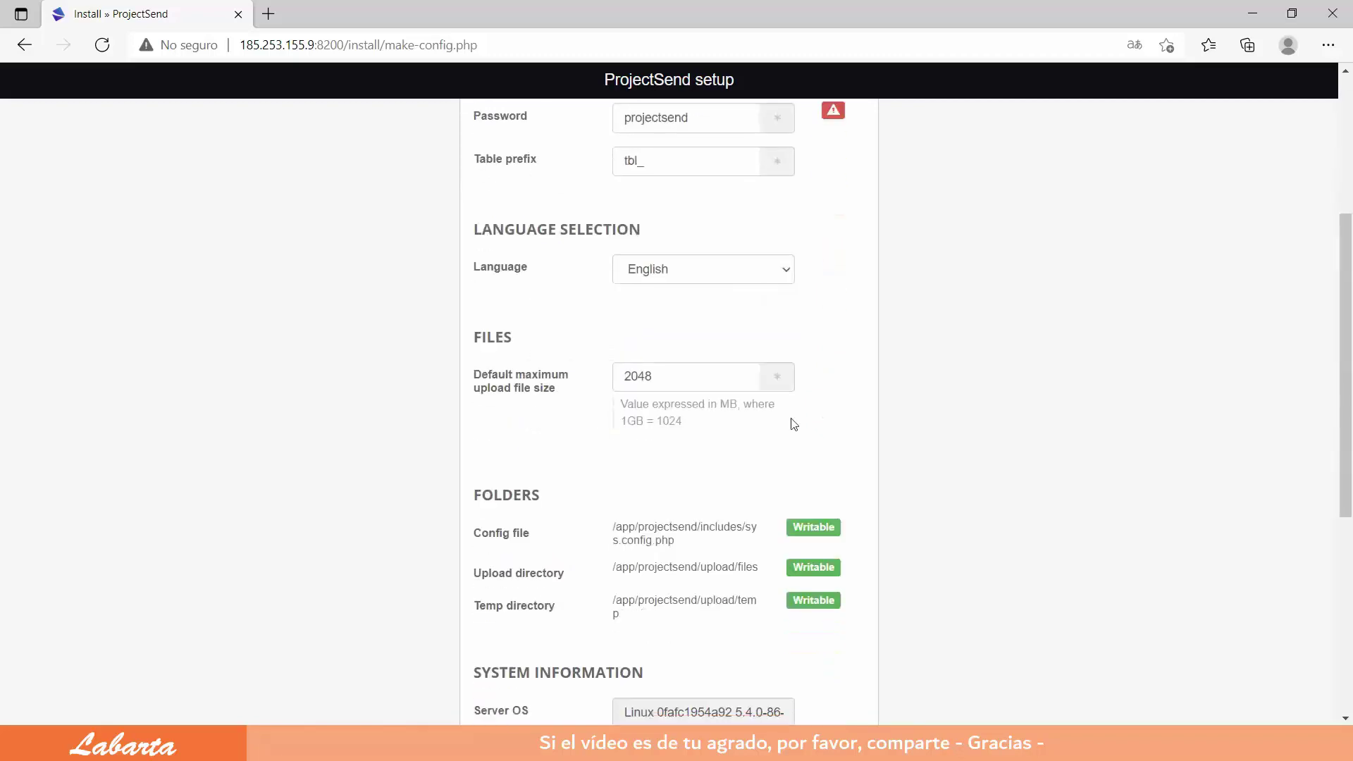
scroll(793, 424, "down", 3)
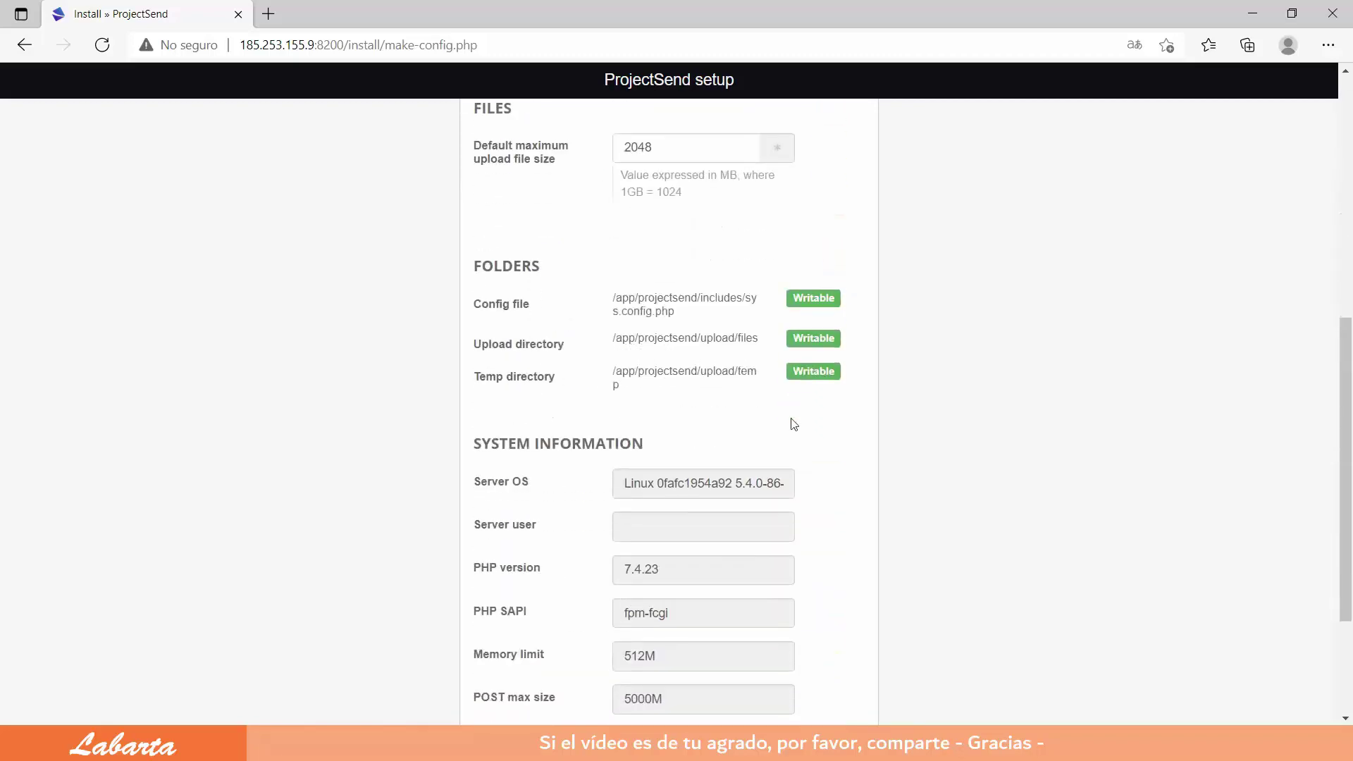
left_click(677, 596)
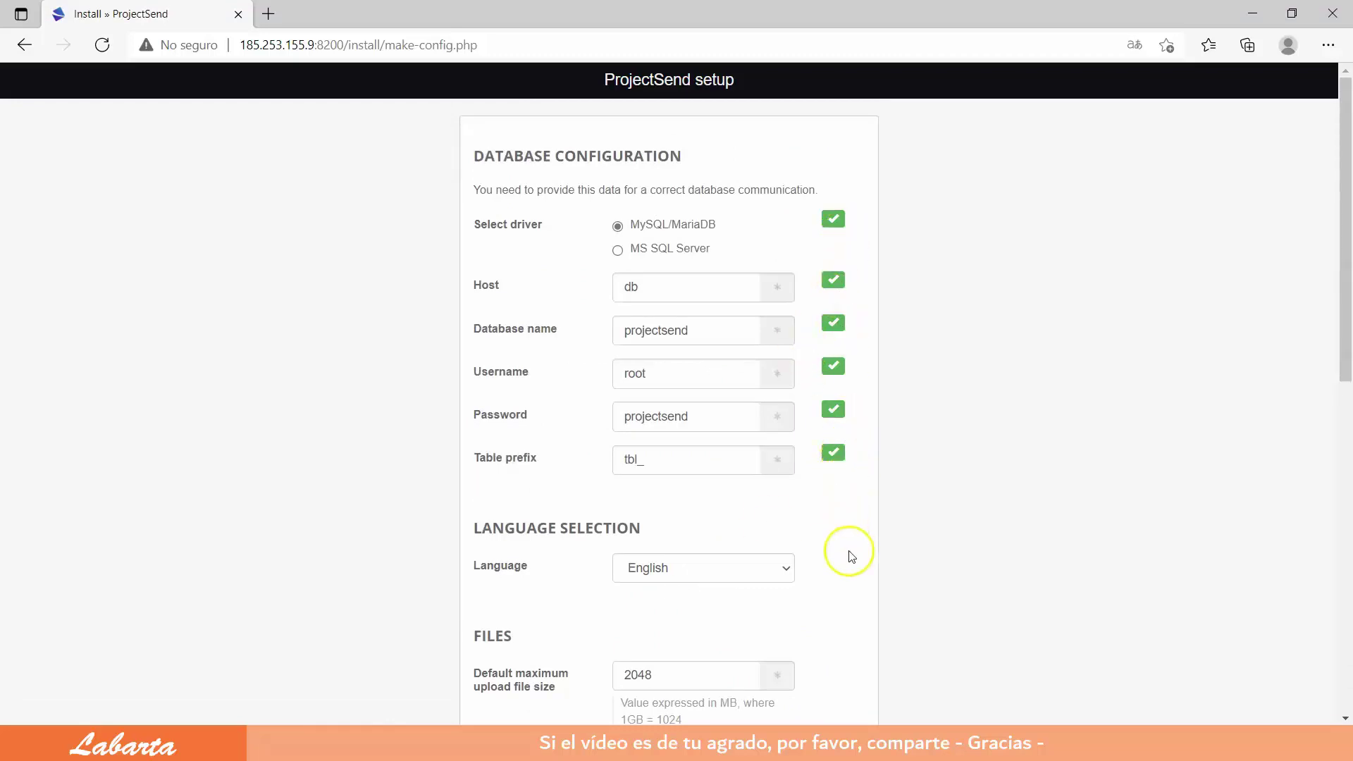
scroll(845, 540, "down", 10)
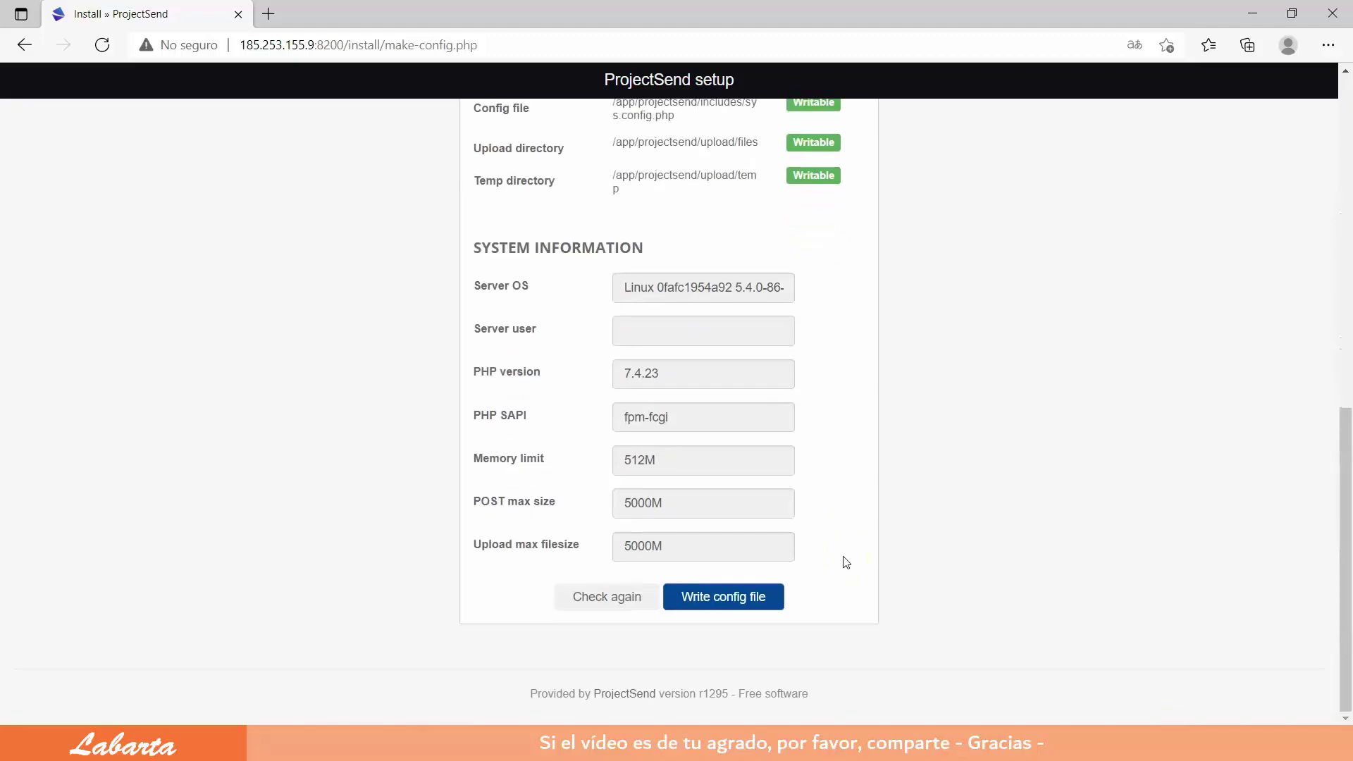
left_click(730, 604)
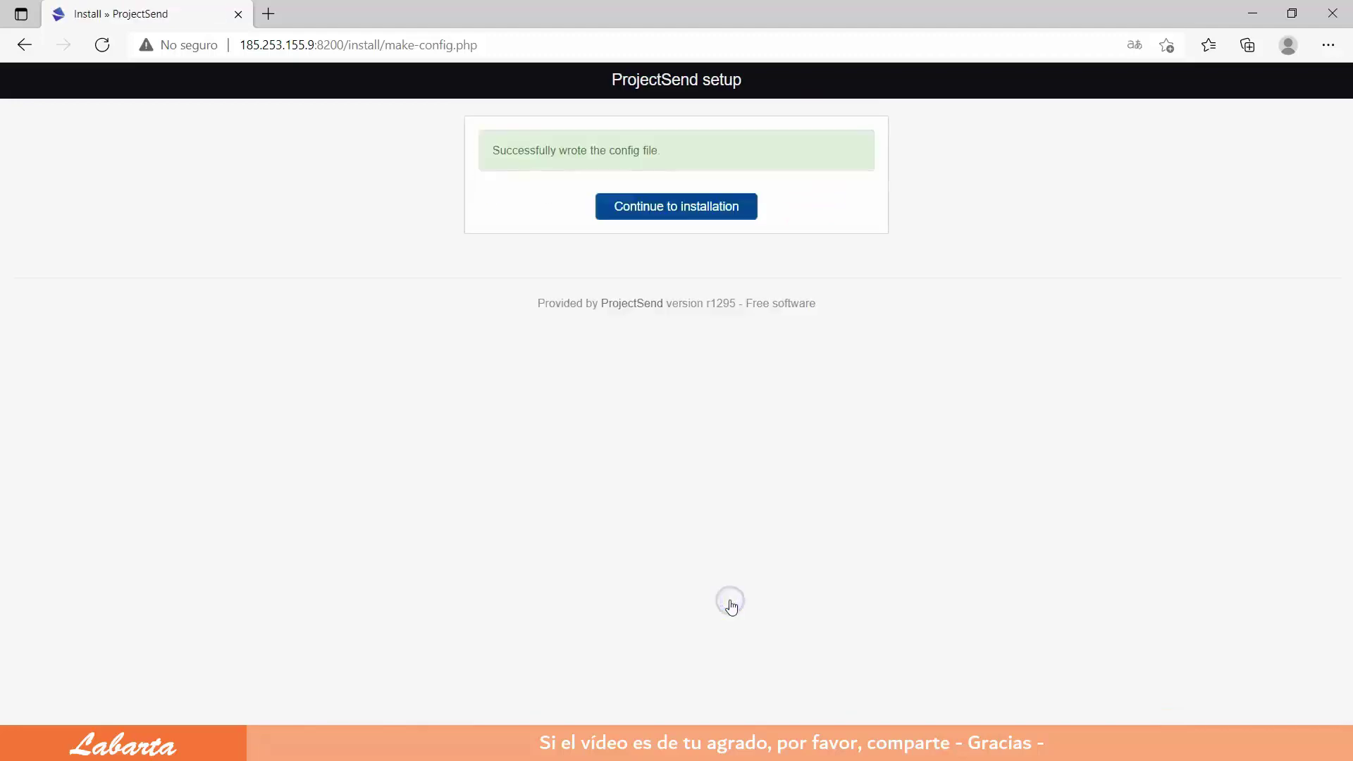
Step: Install ProjectSend with site name ProjectSend and an administrator account
left_click(682, 208)
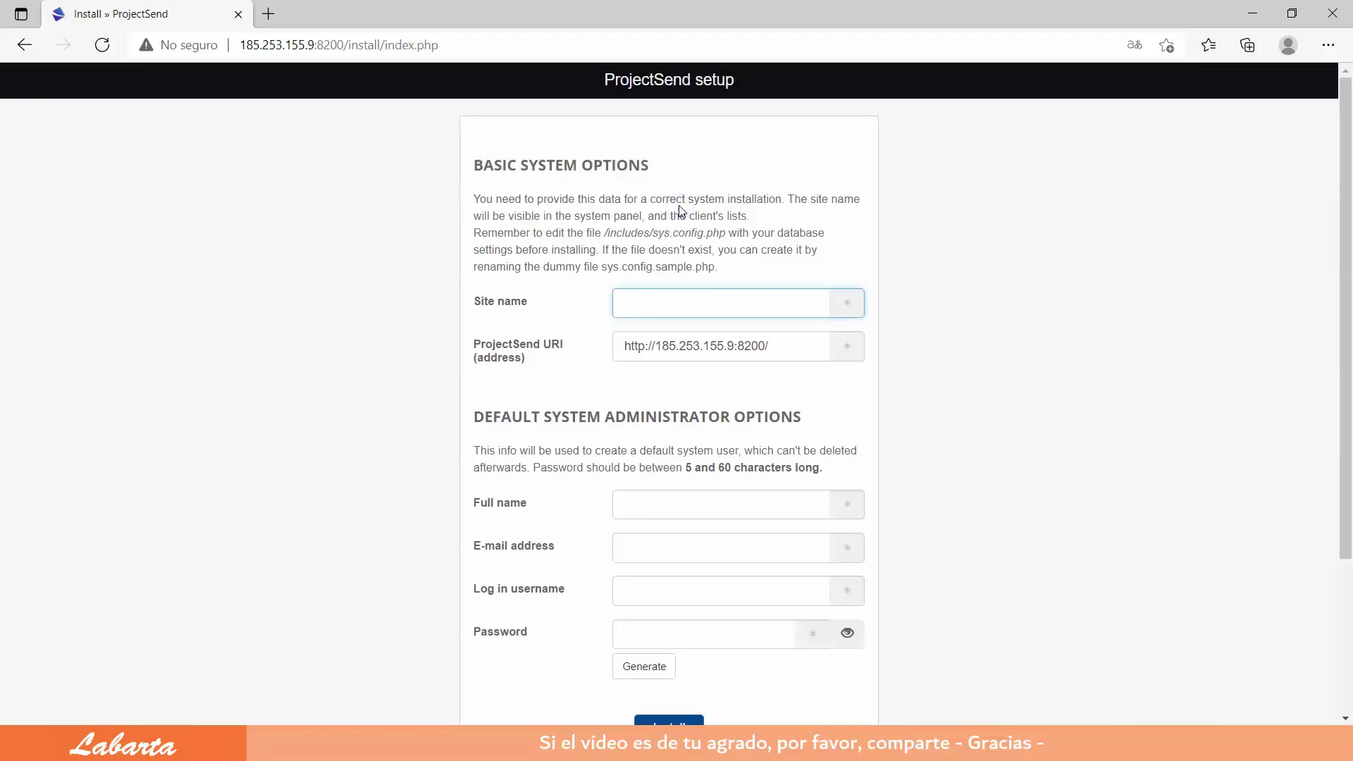
left_click(998, 324)
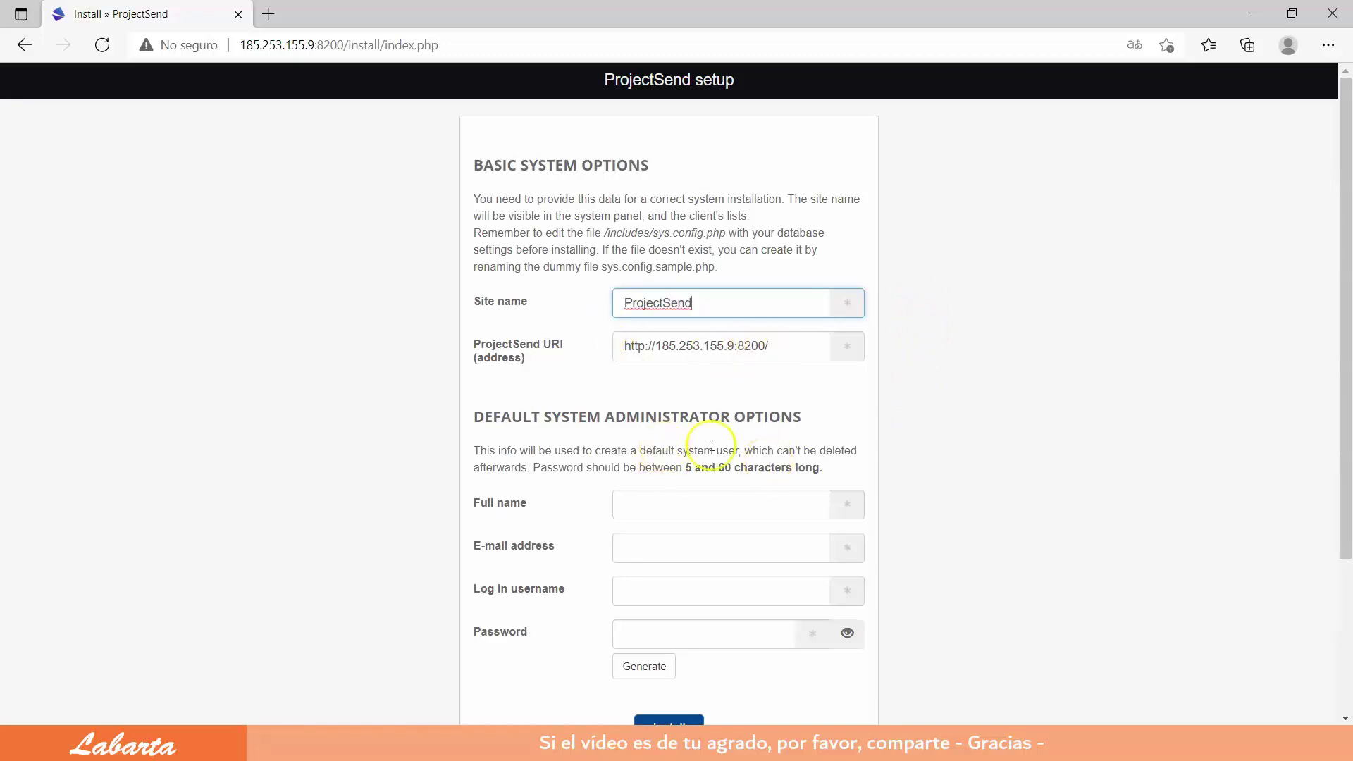
scroll(767, 462, "down", 3)
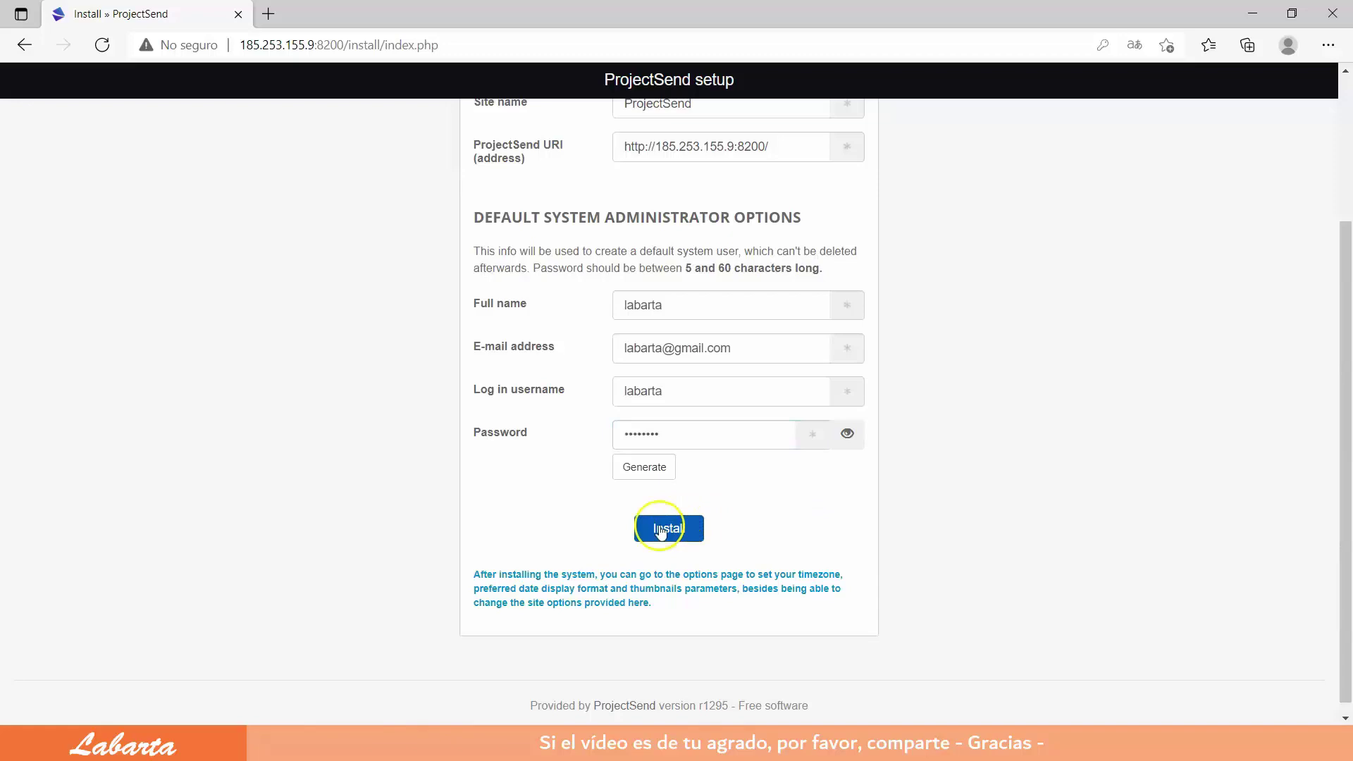
left_click(660, 530)
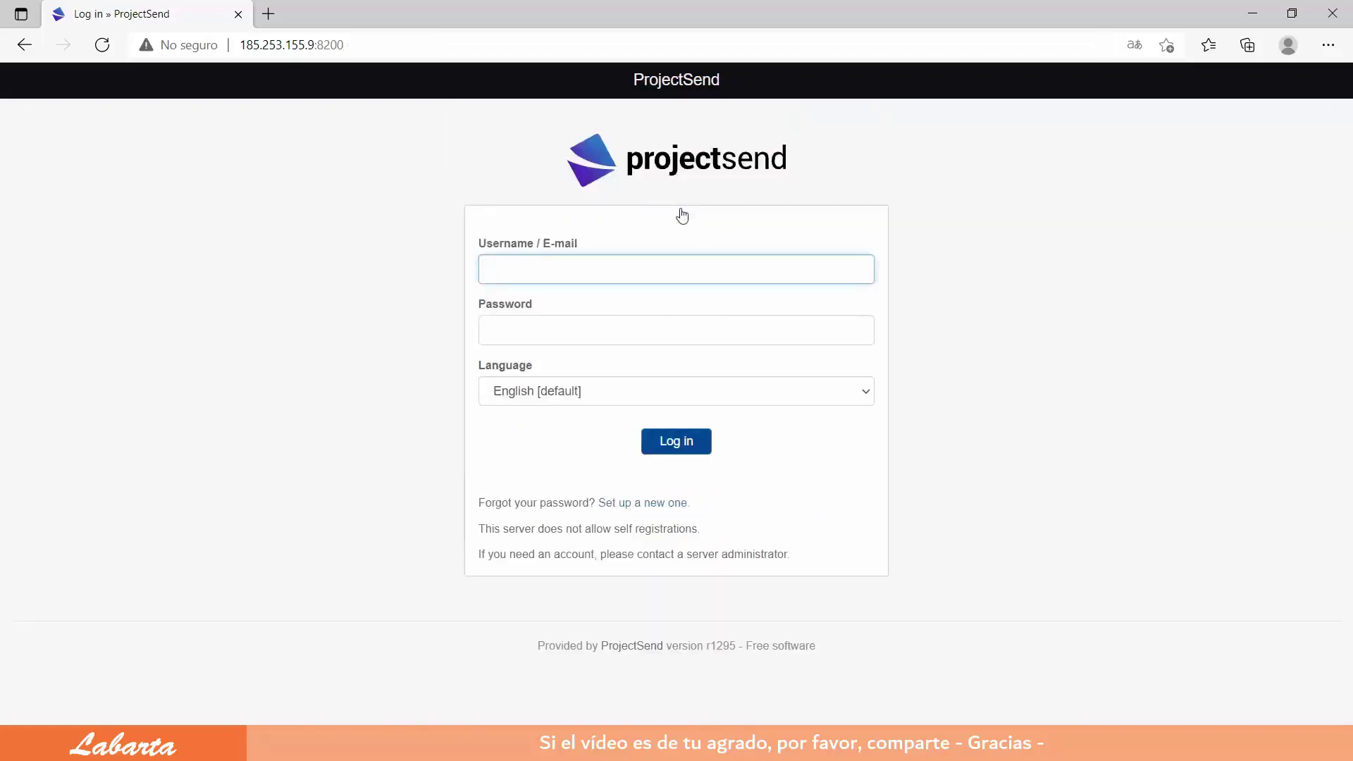
Step: Log in to the dashboard with the administrator account
left_click(652, 256)
left_click(864, 389)
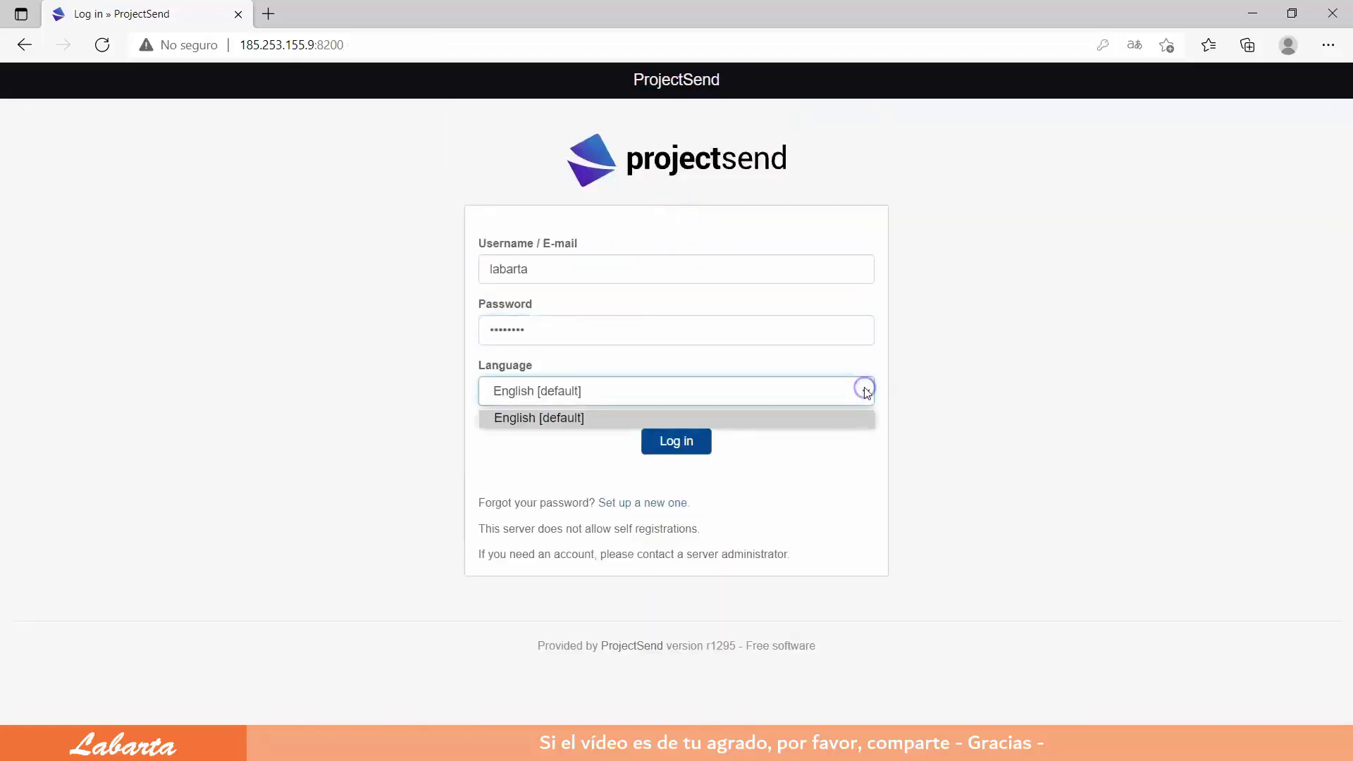
left_click(640, 423)
left_click(676, 441)
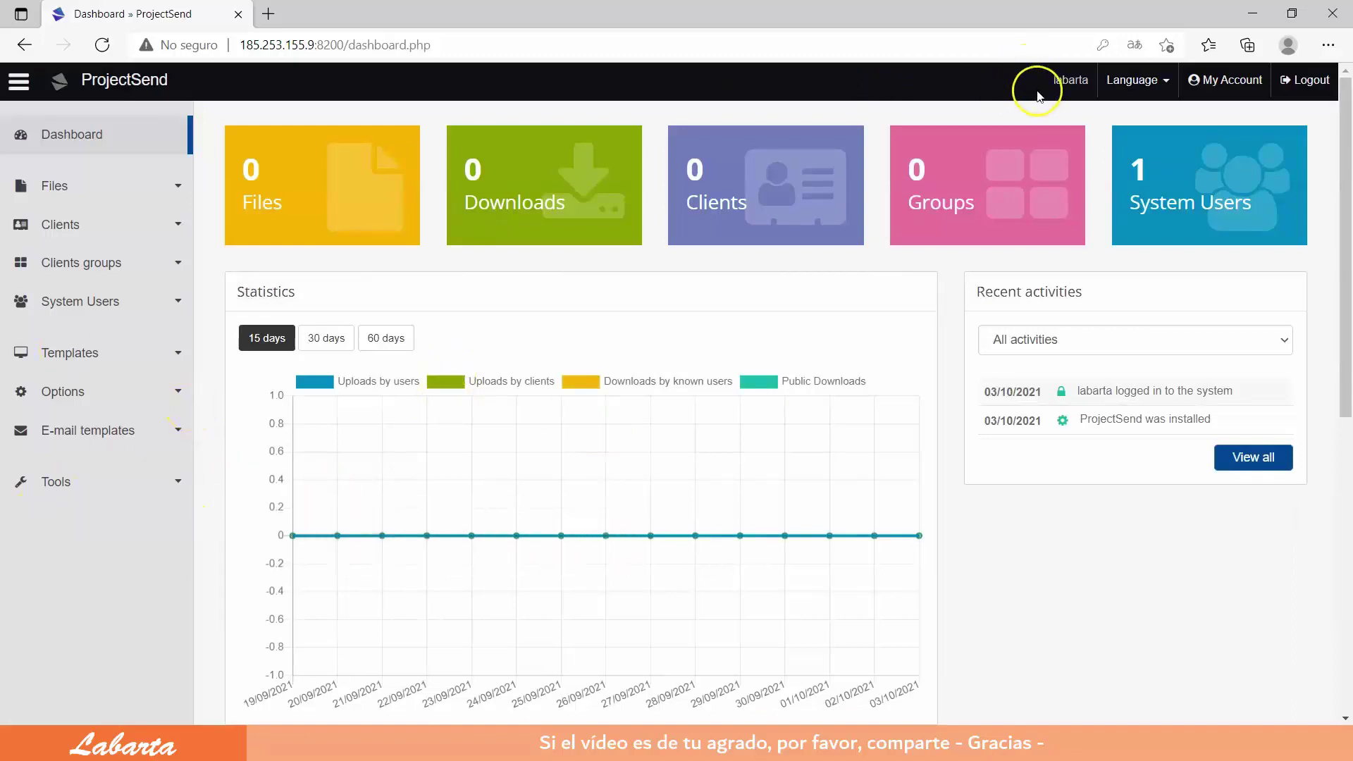
left_click(1130, 81)
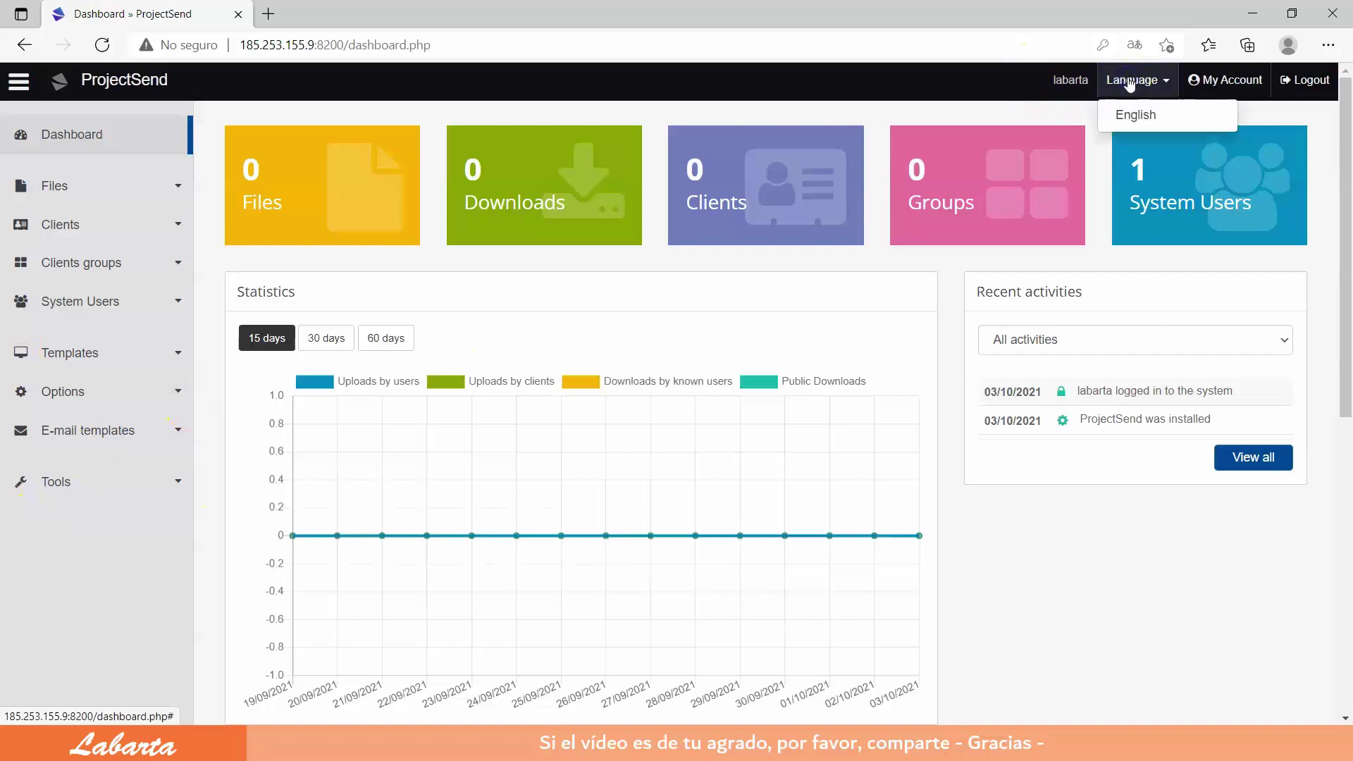
left_click(1129, 81)
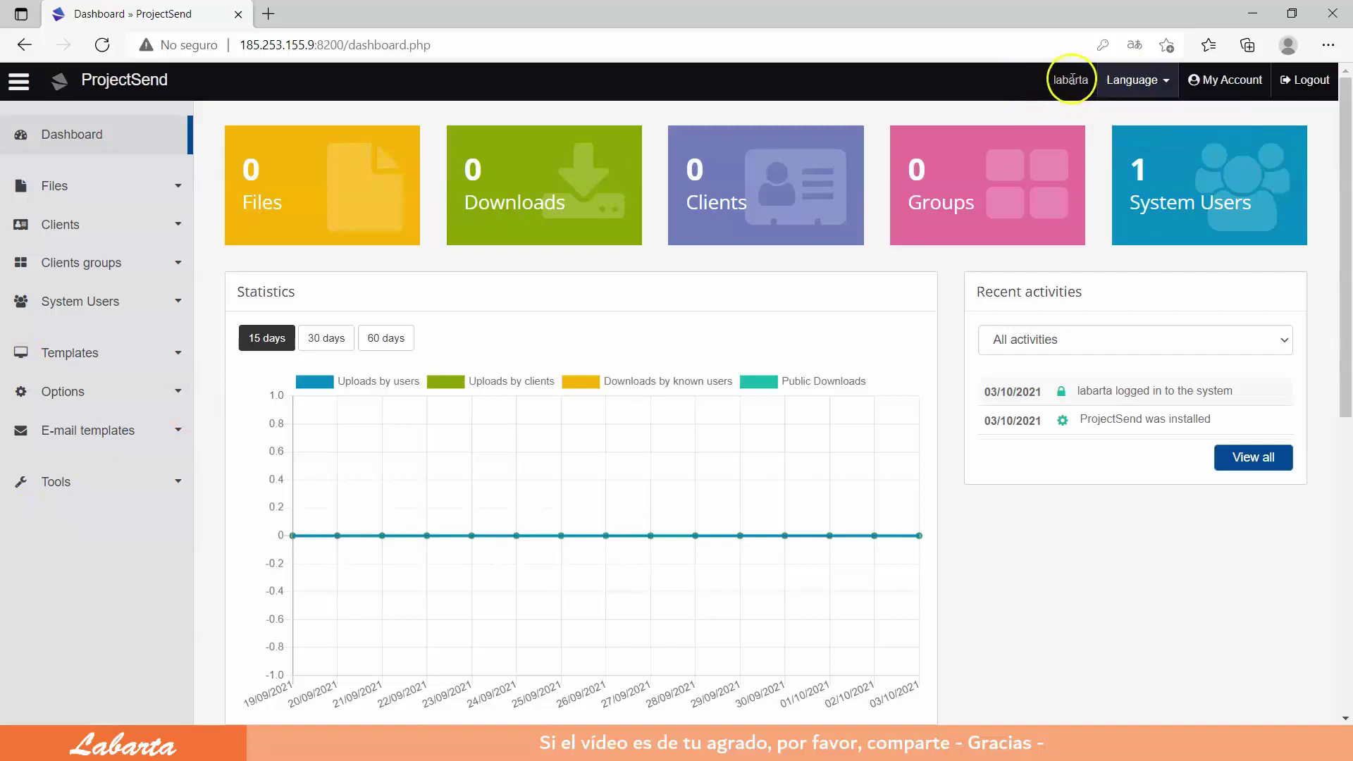
left_click(1233, 83)
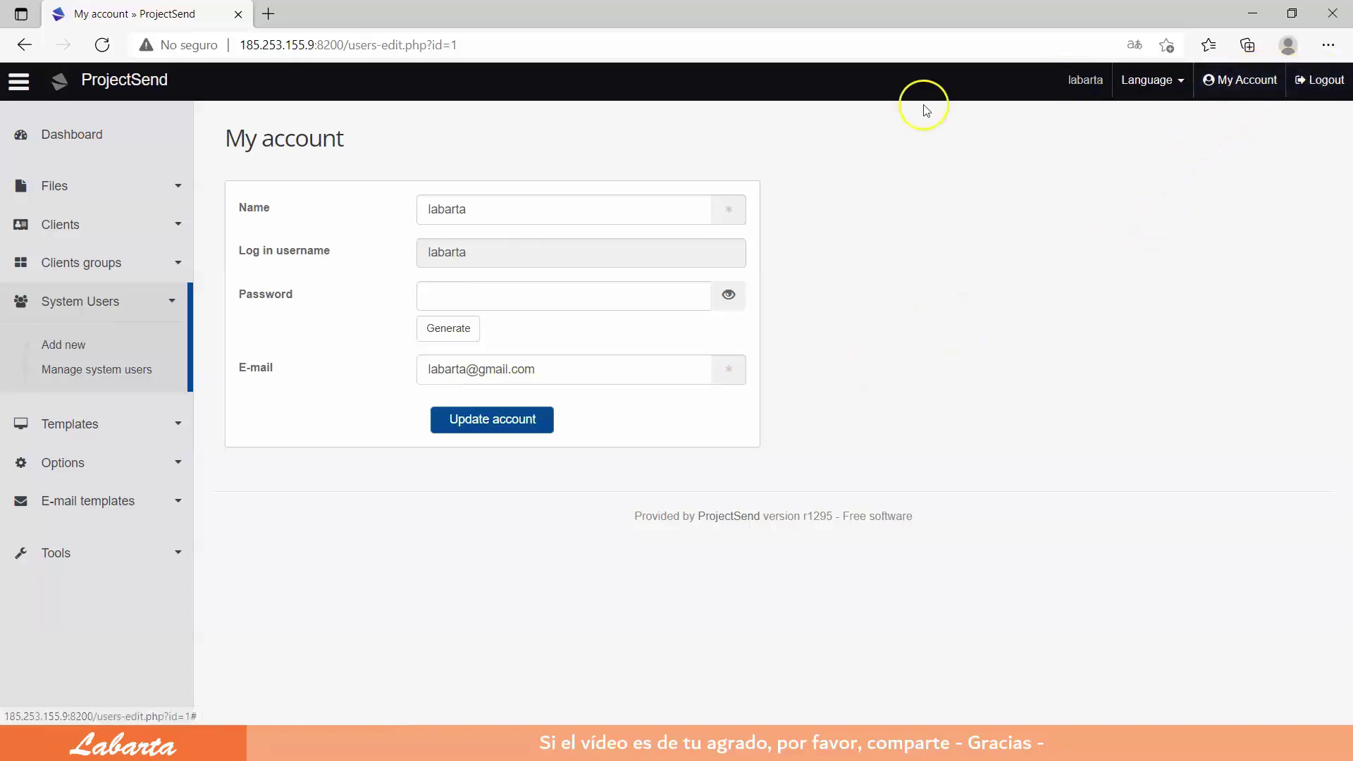
left_click(18, 83)
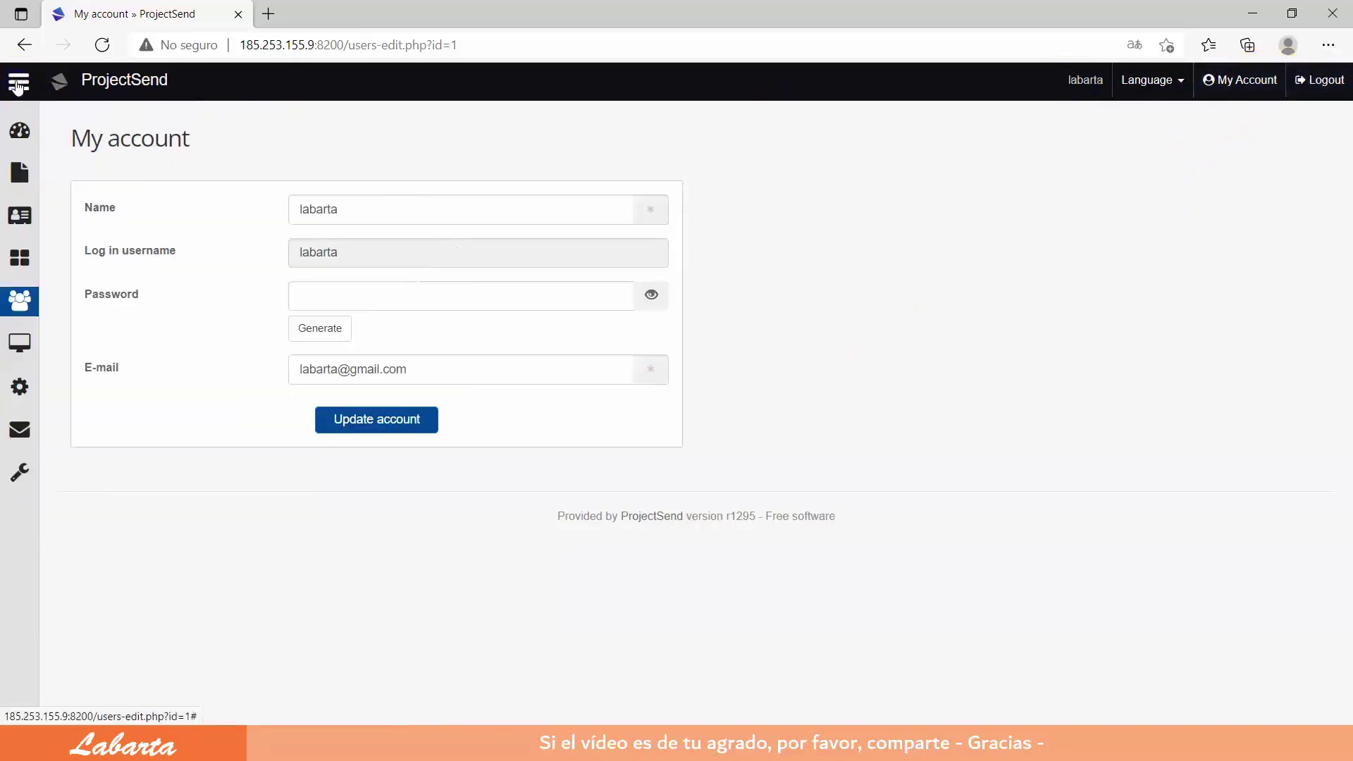
left_click(17, 83)
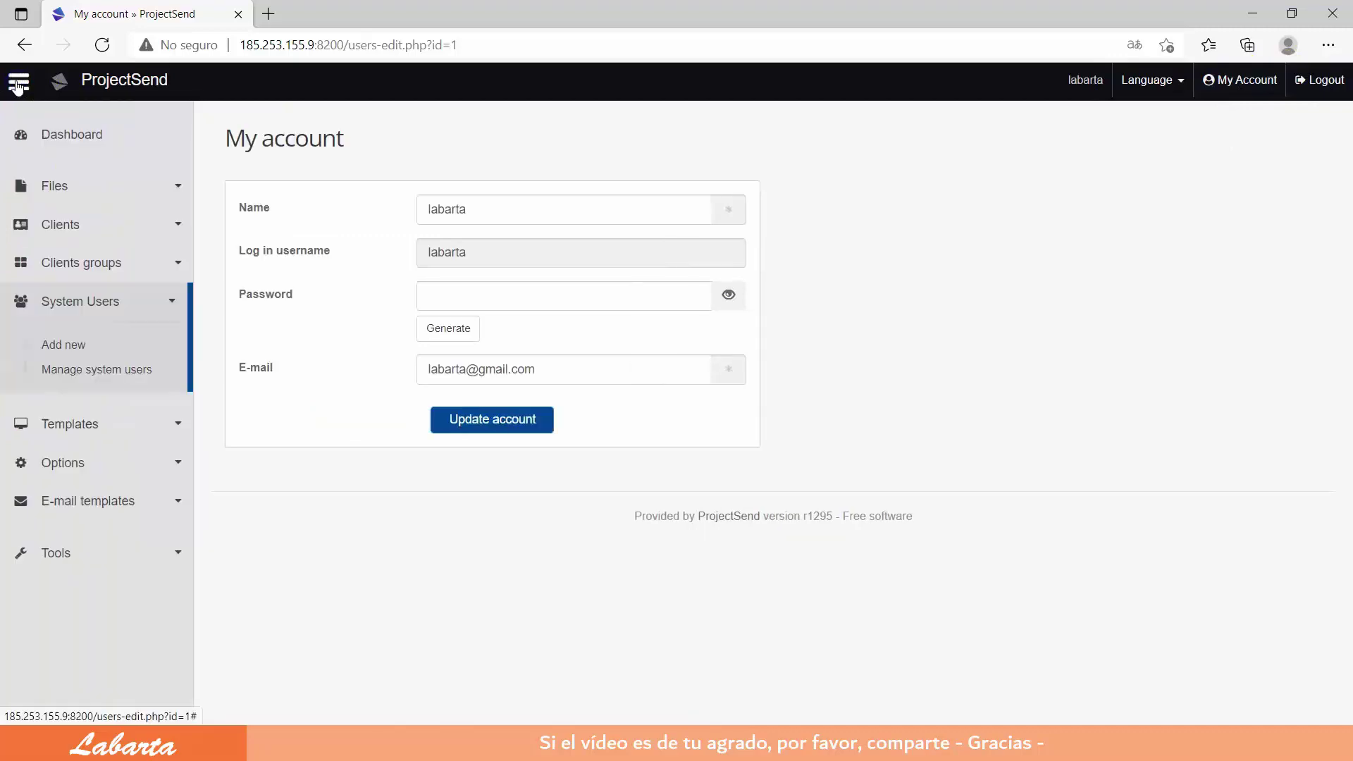
left_click(78, 140)
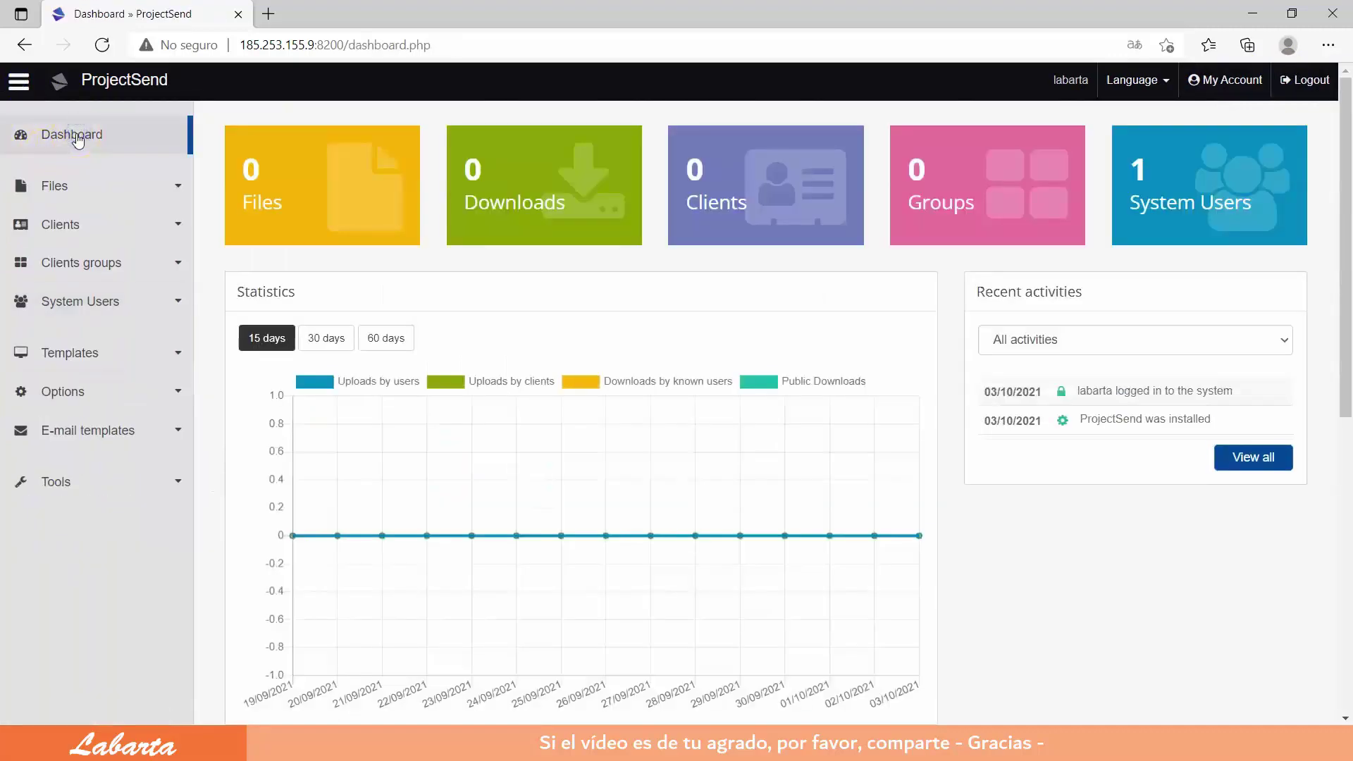
mouse_move(537, 451)
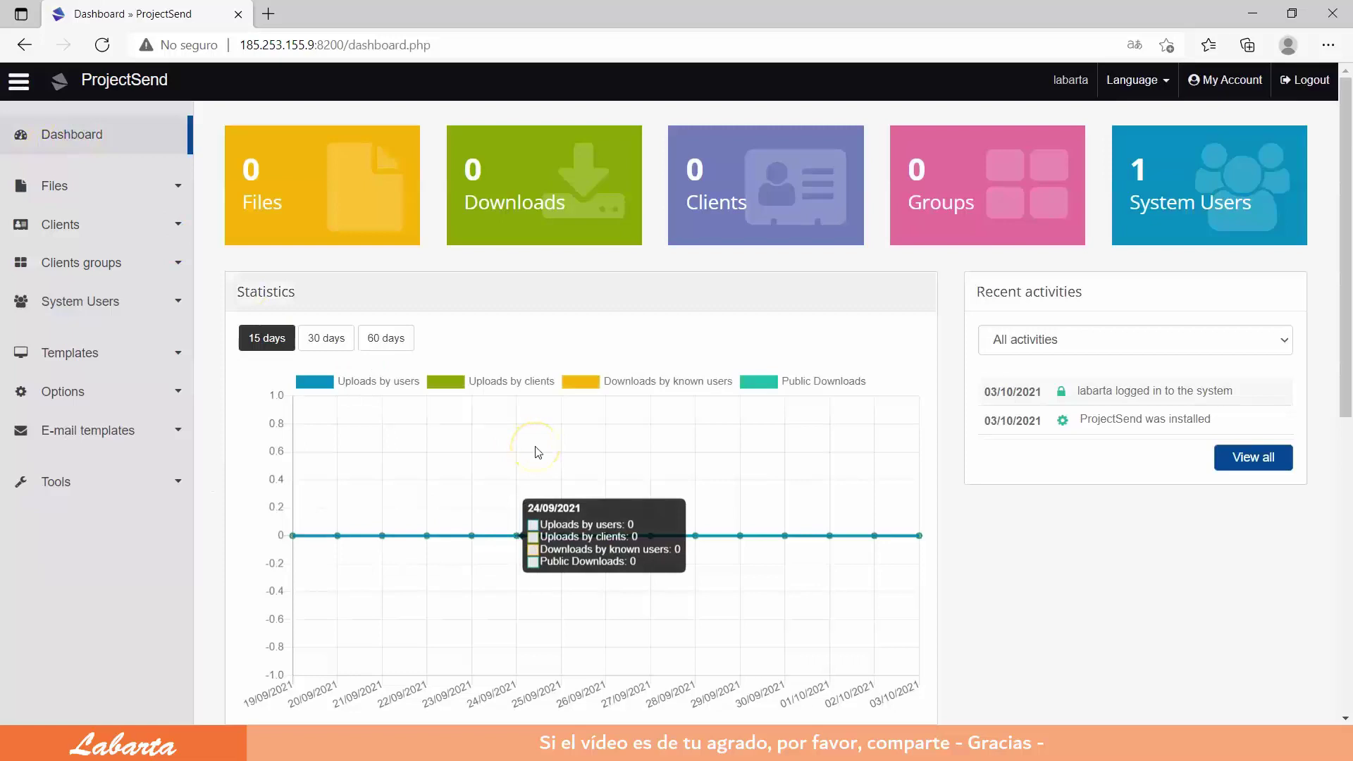
scroll(538, 451, "down", 4)
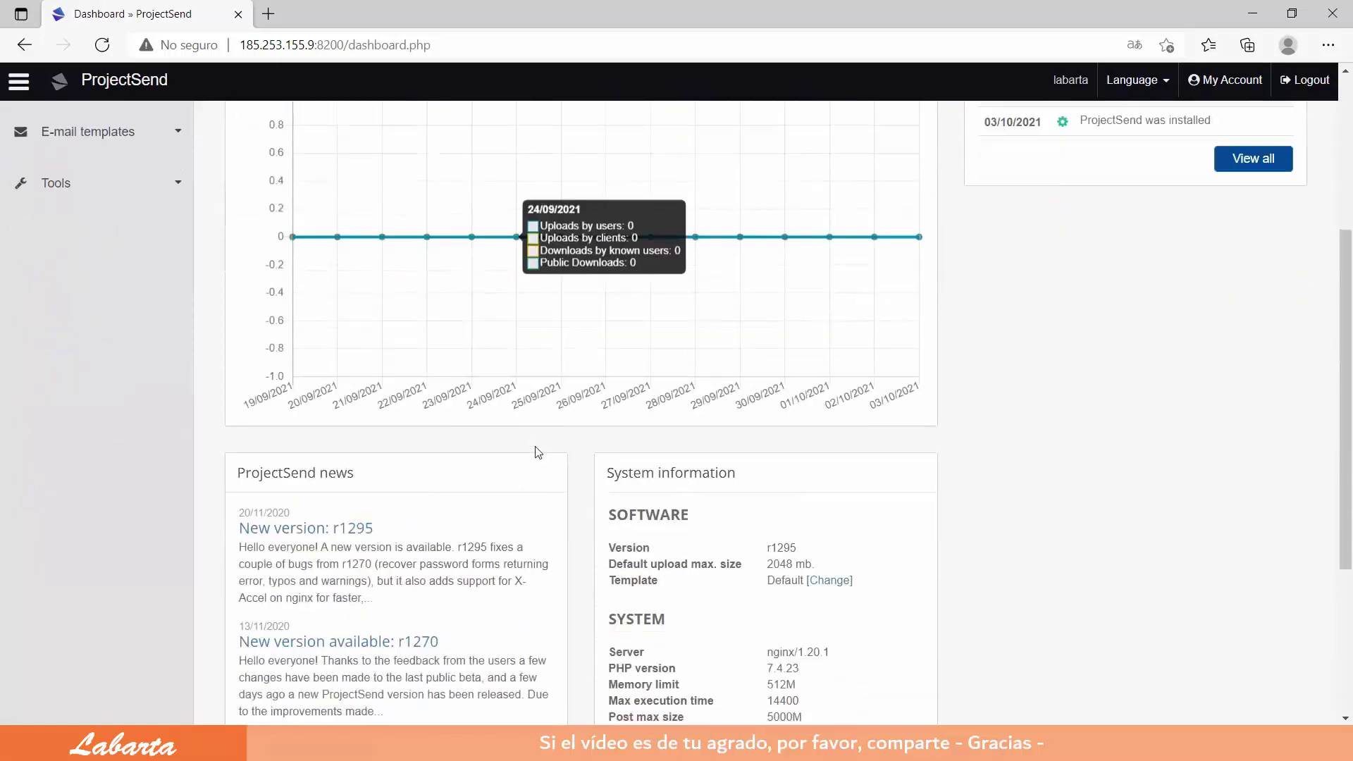
scroll(538, 452, "down", 3)
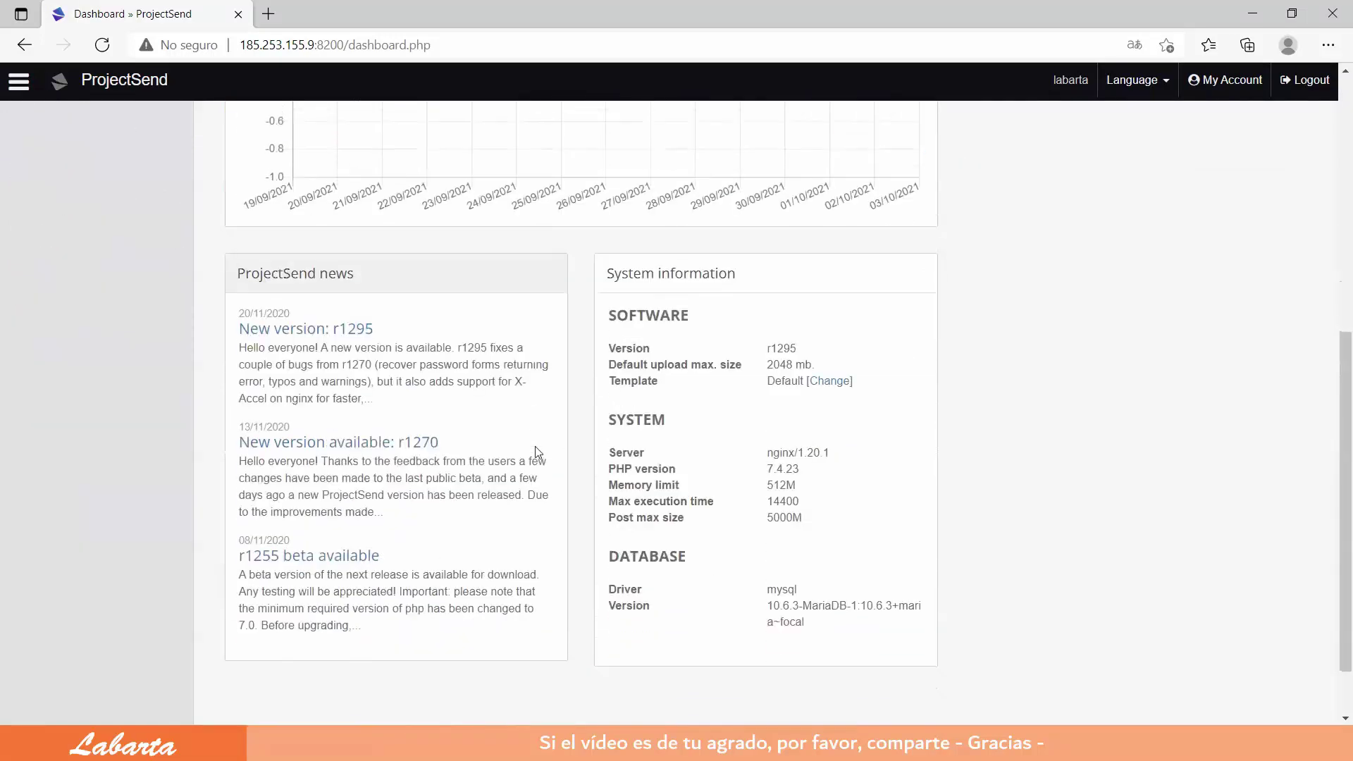
scroll(537, 452, "up", 7)
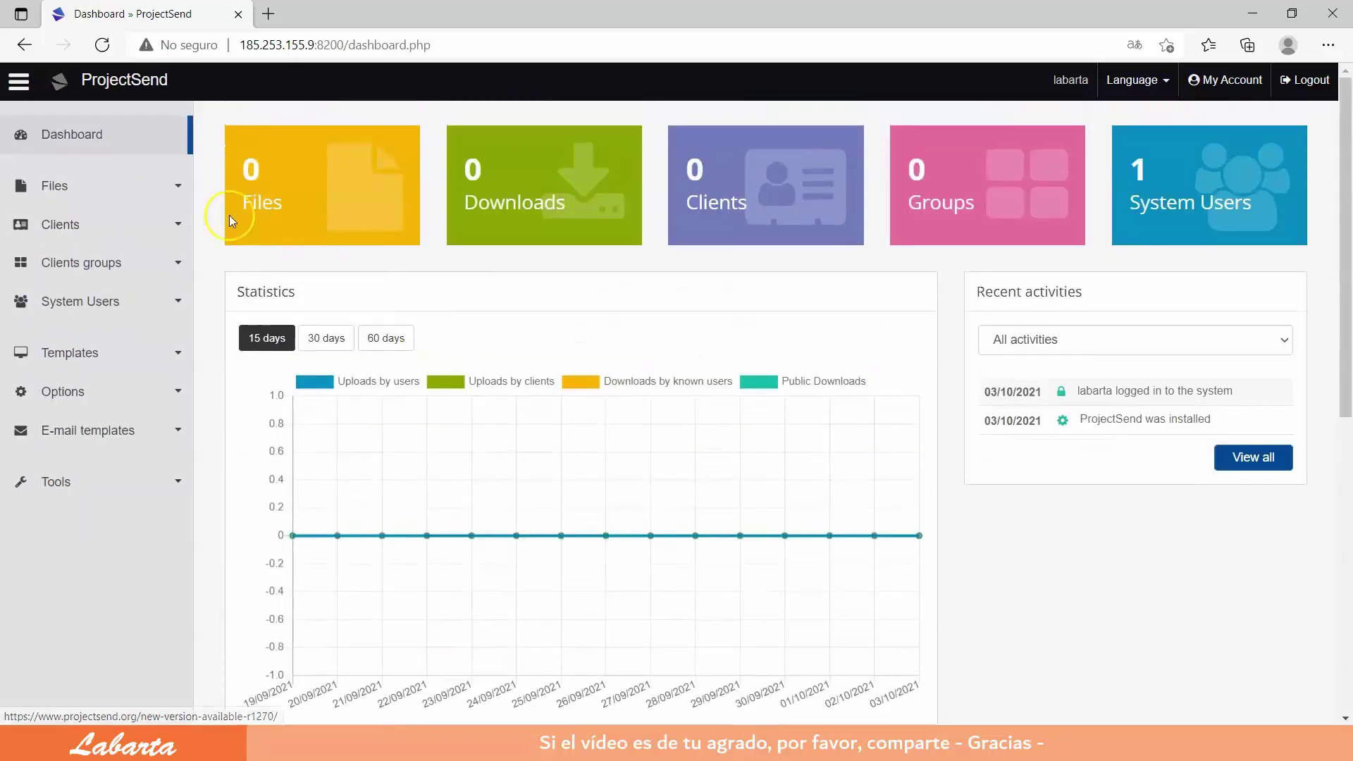
Step: Upload the image cadvisor-2.png from the Files upload page
left_click(49, 189)
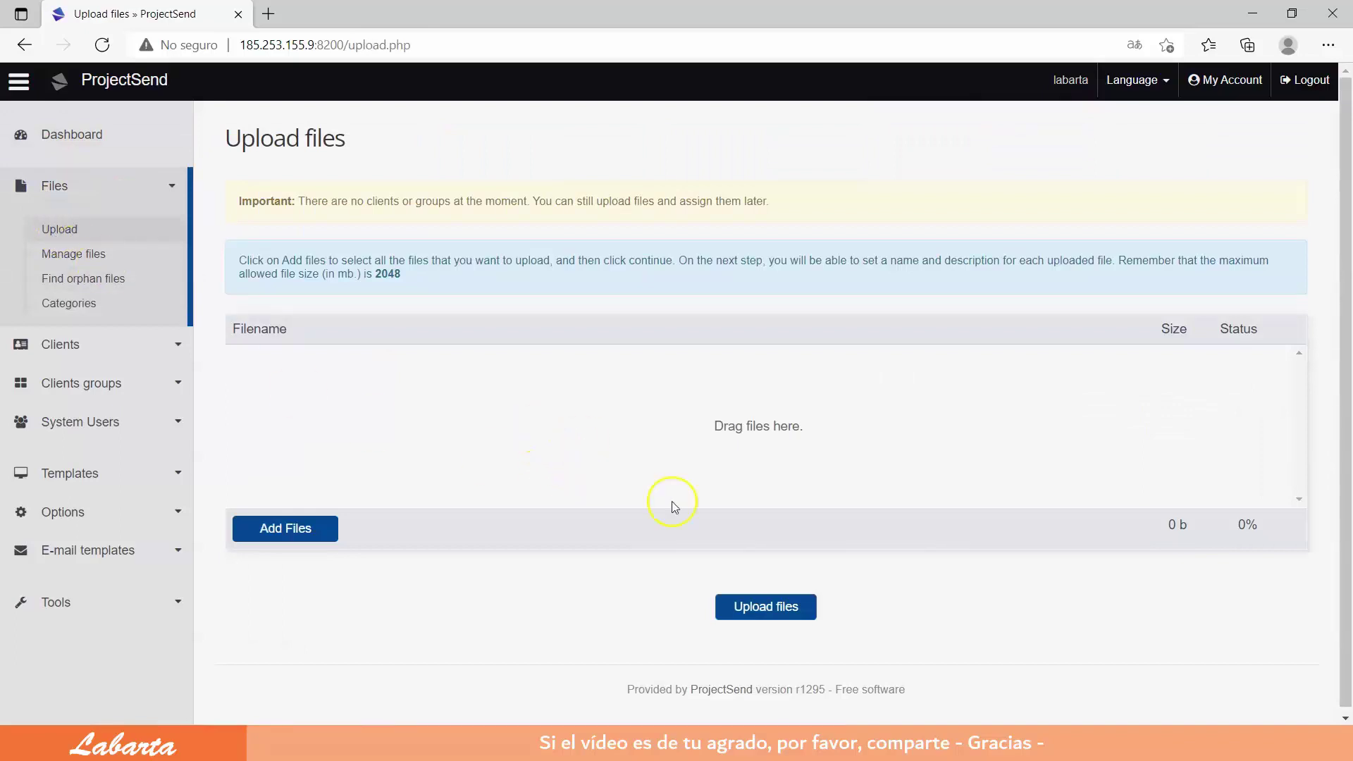
left_click(766, 611)
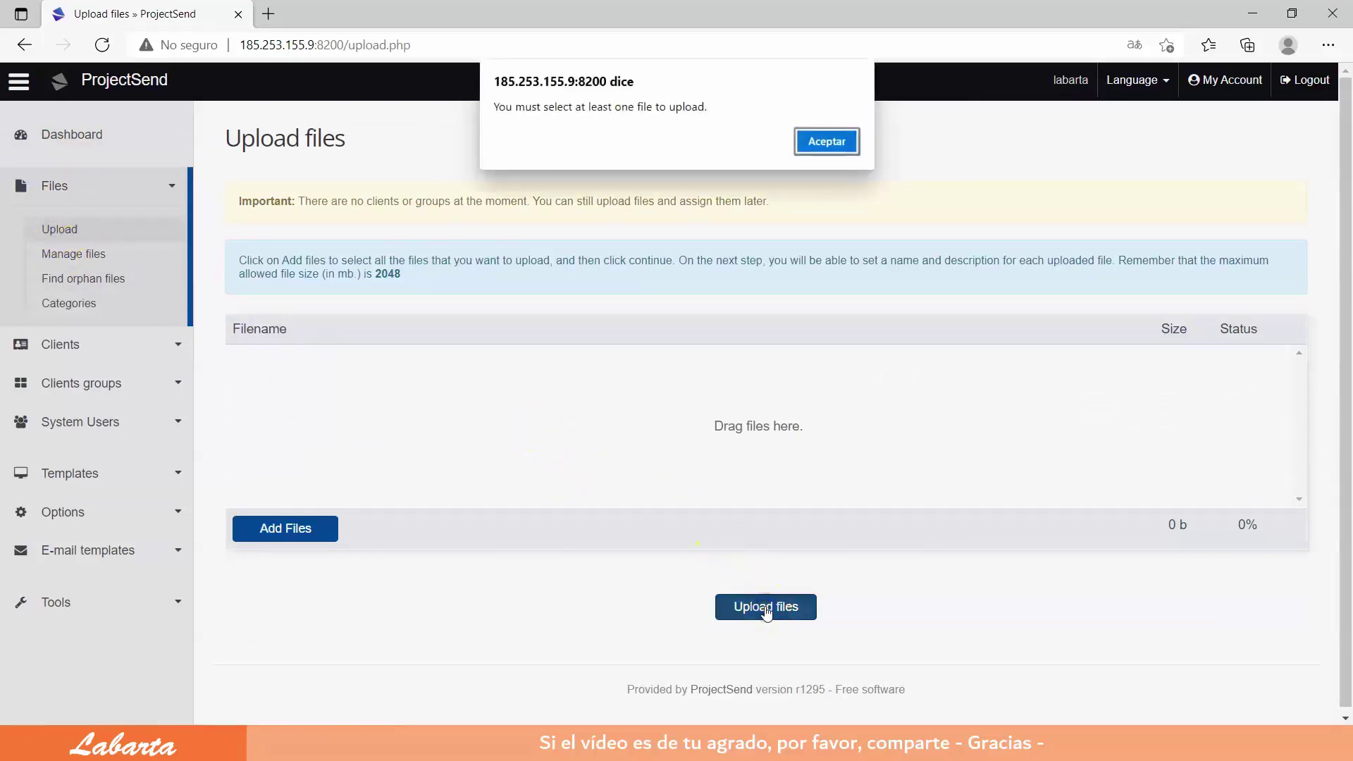
left_click(828, 141)
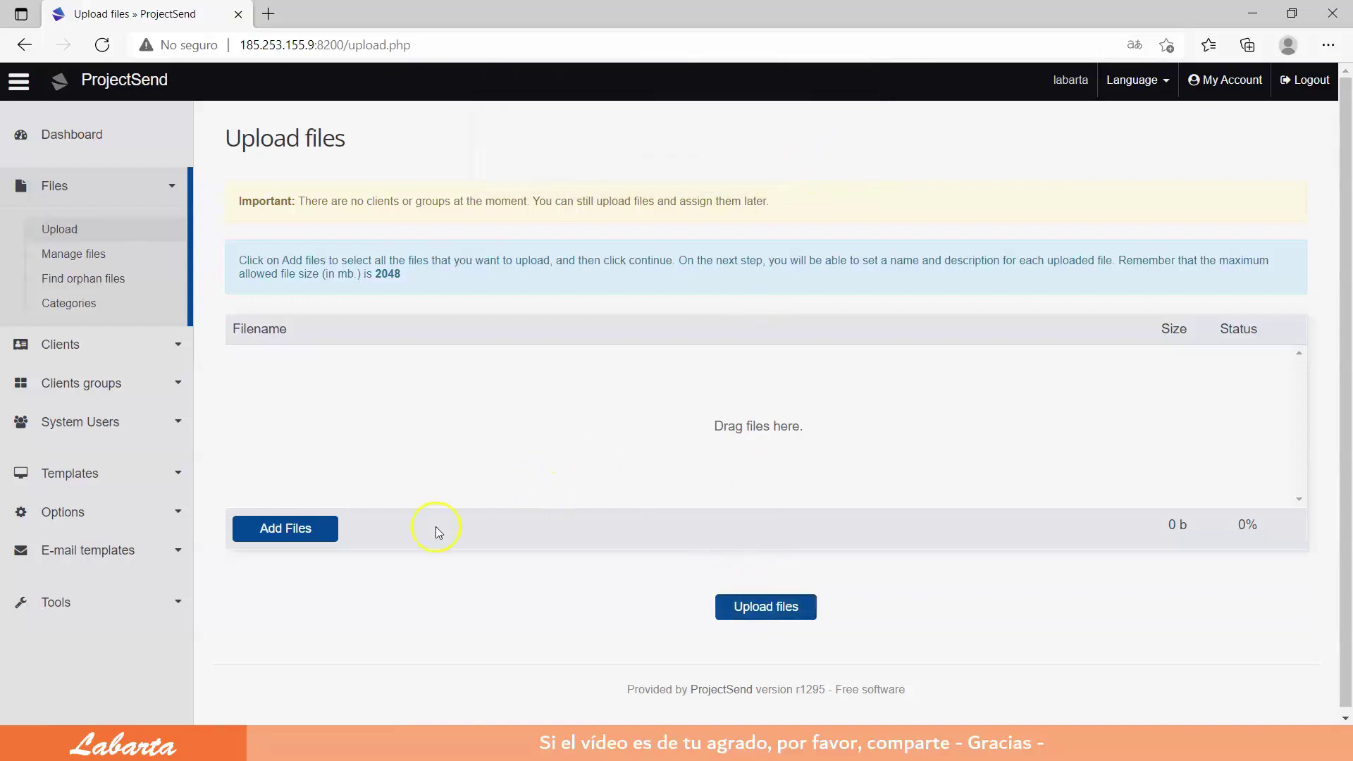
left_click(293, 532)
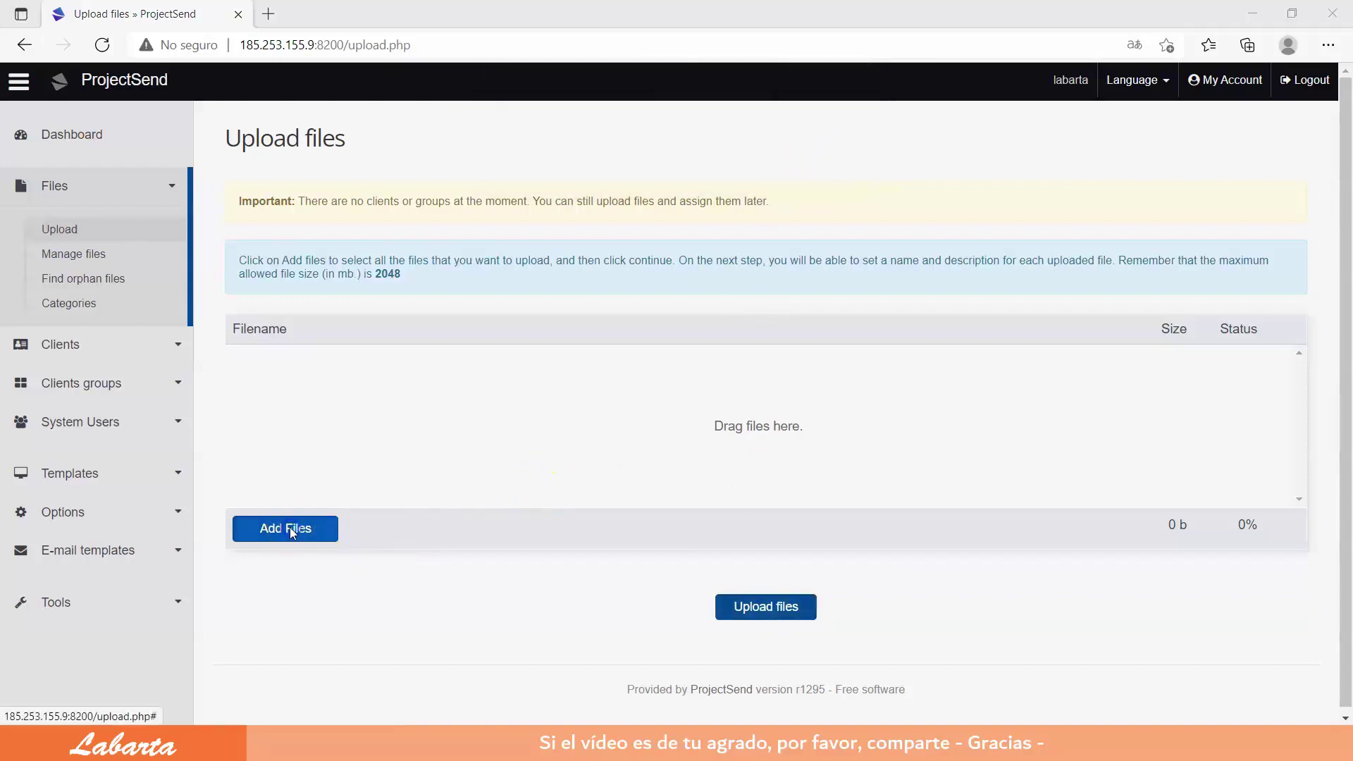
left_click(422, 167)
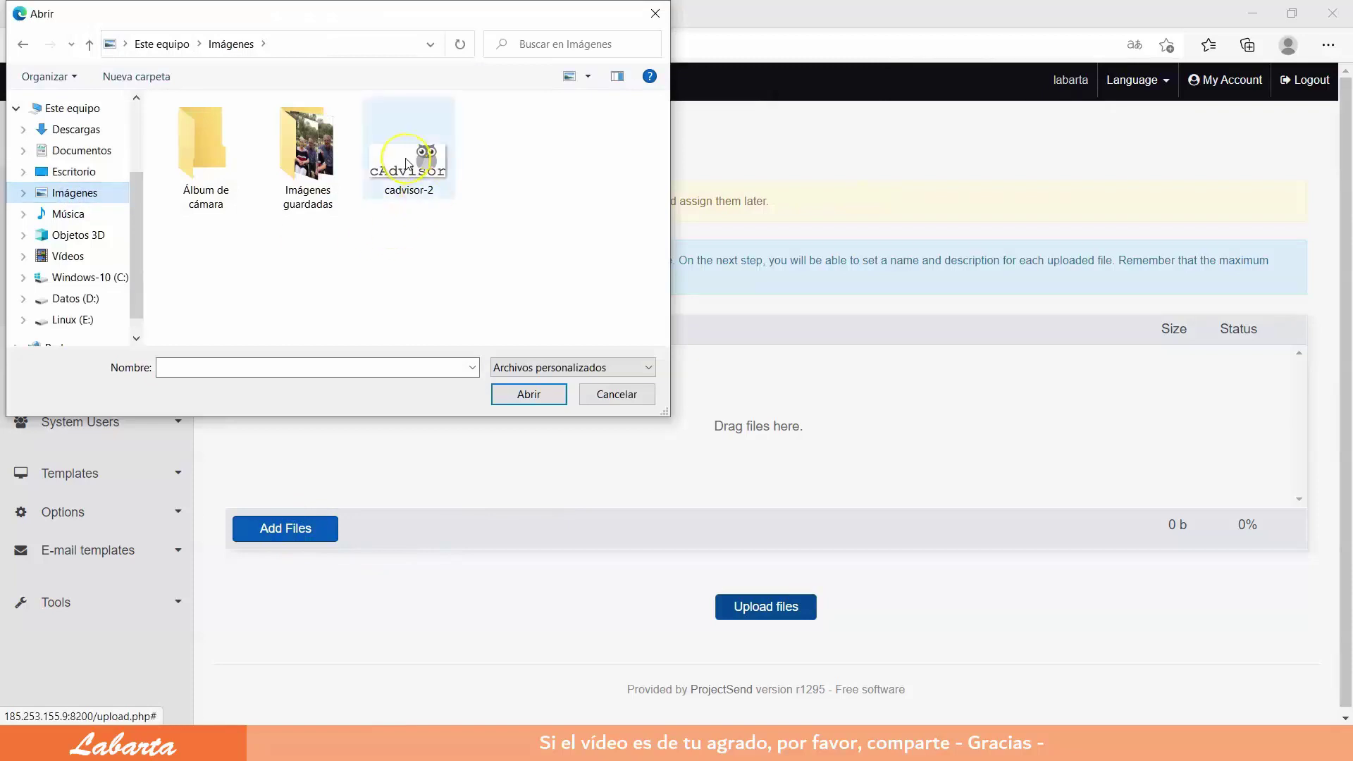
double_click(407, 164)
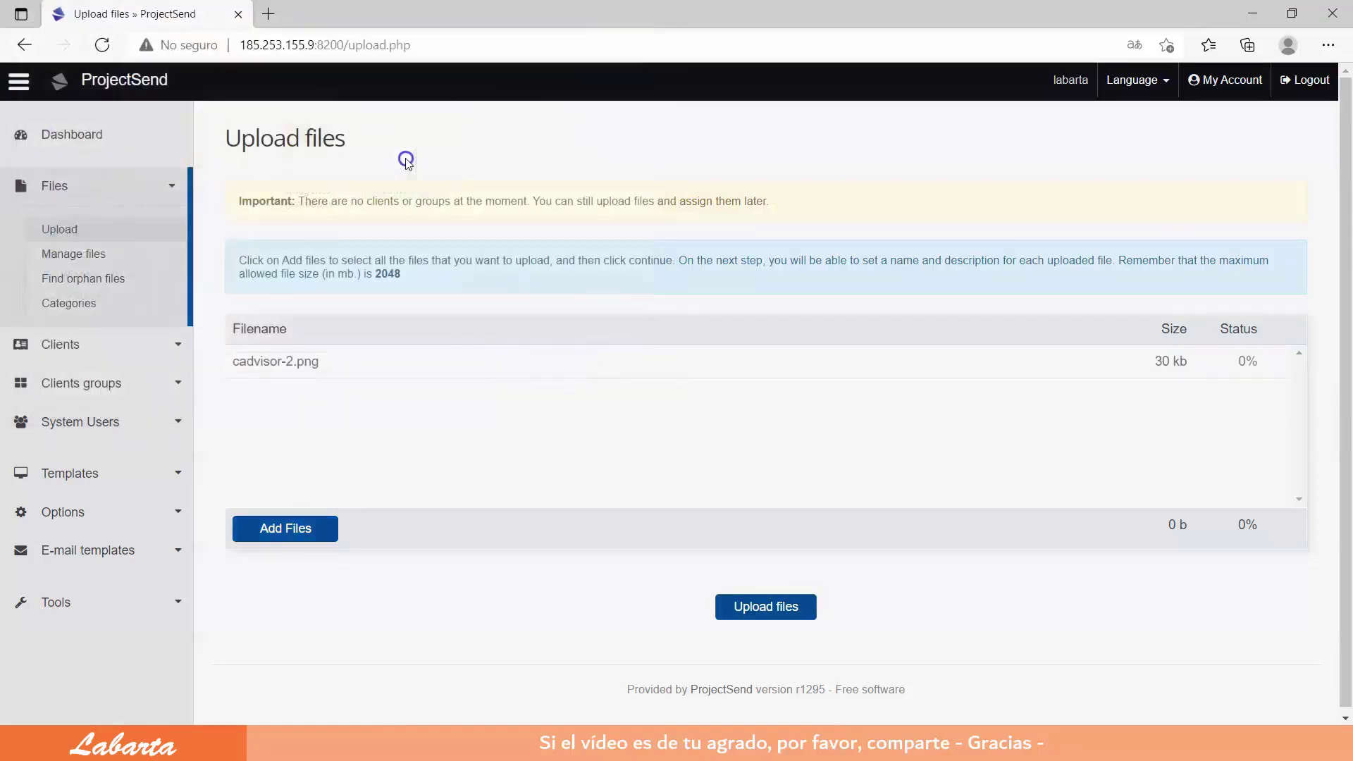
left_click(773, 608)
Step: Open Manage files and preview cadvisor-2.png (30.11 KB) from the list
left_click(702, 614)
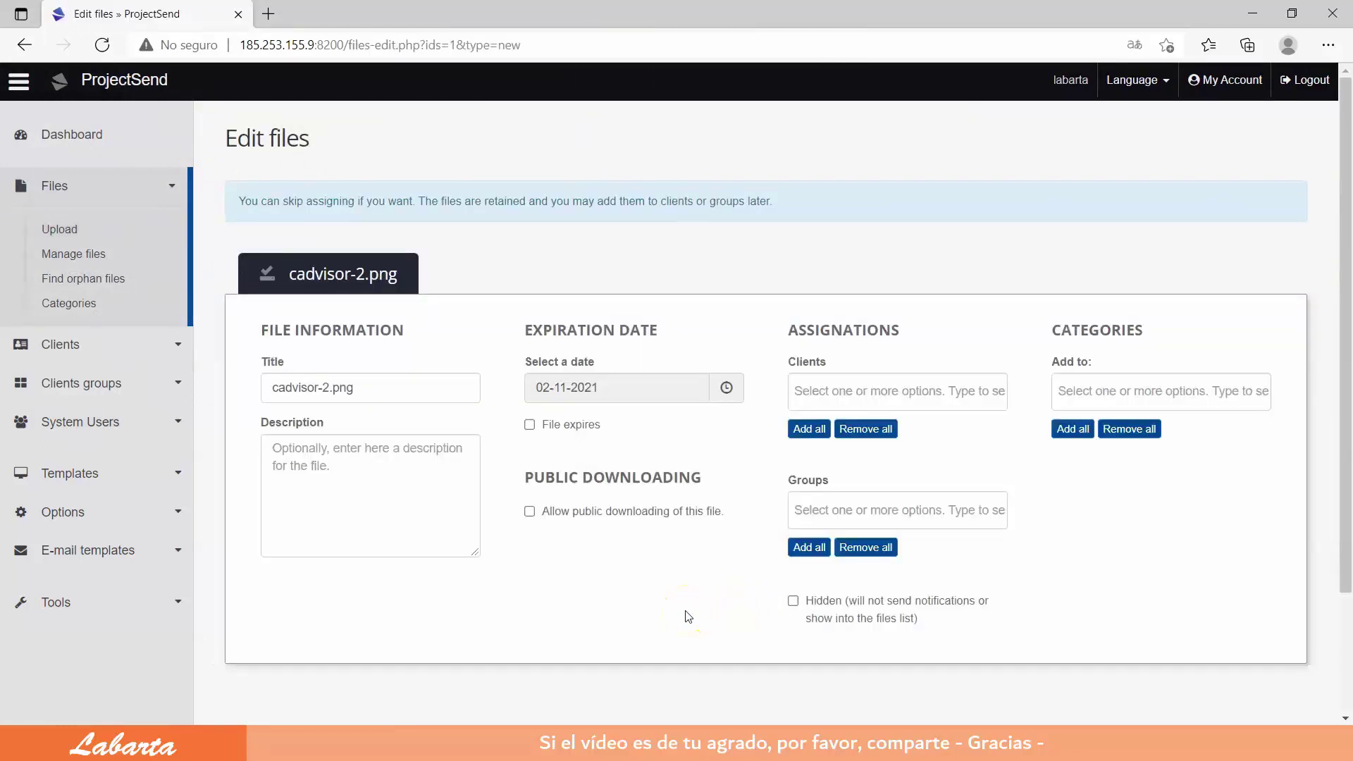
left_click(79, 255)
left_click(294, 324)
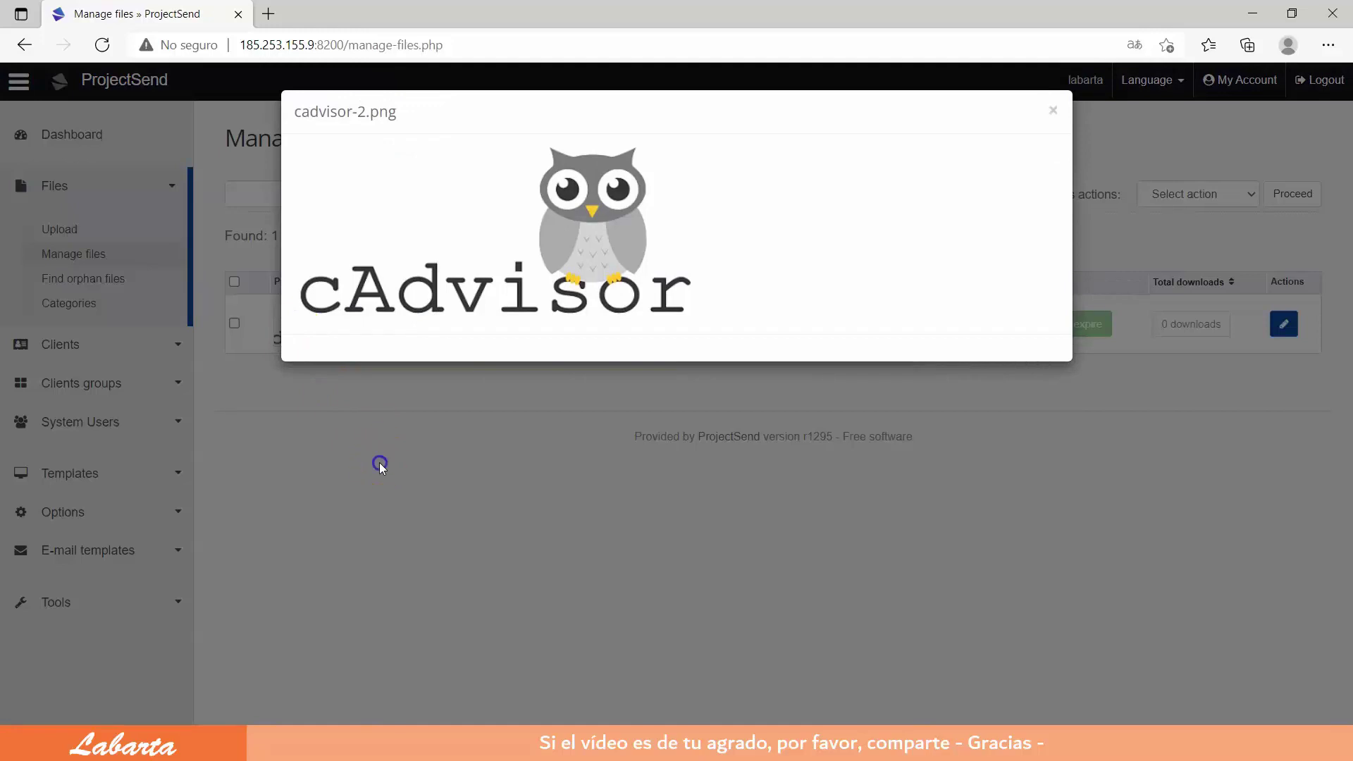
Step: Close the preview and visit the orphan files, Categories and Add client pages
left_click(380, 466)
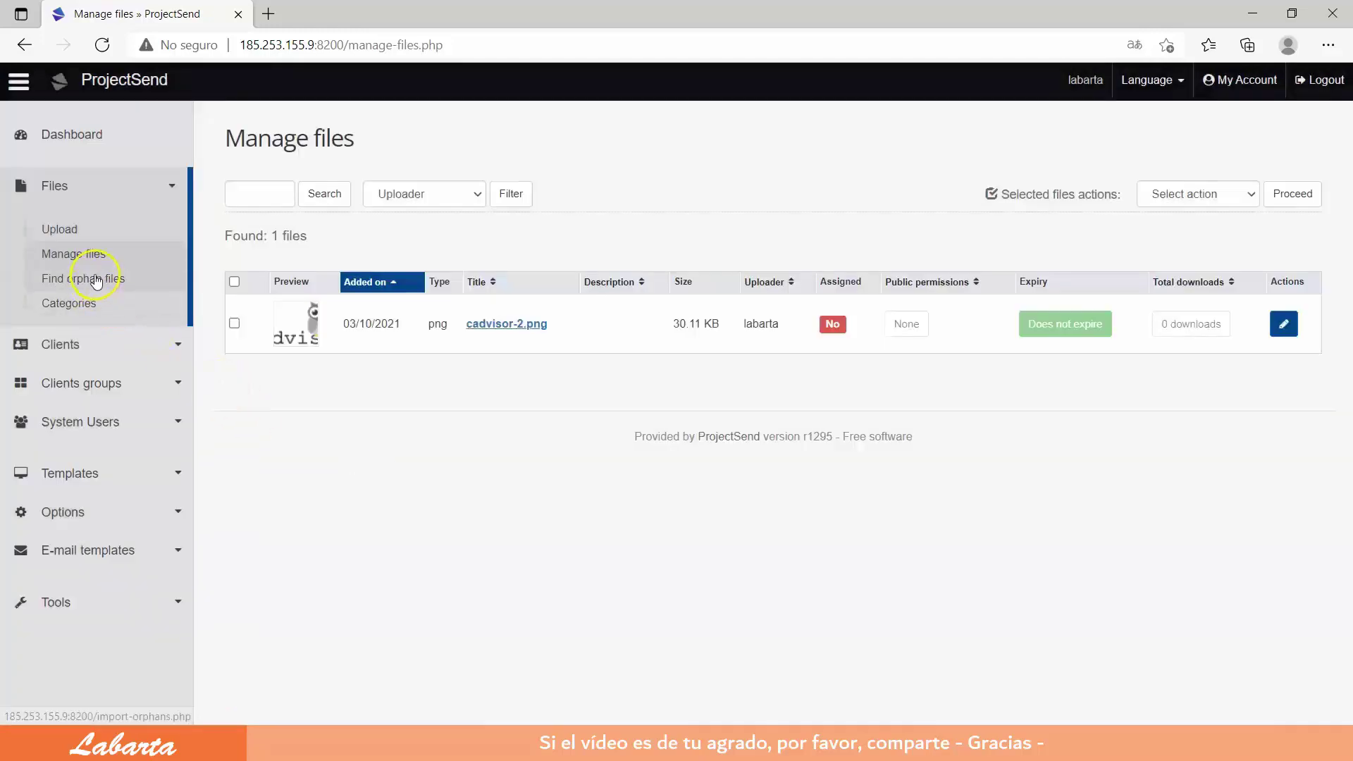
left_click(96, 280)
left_click(97, 299)
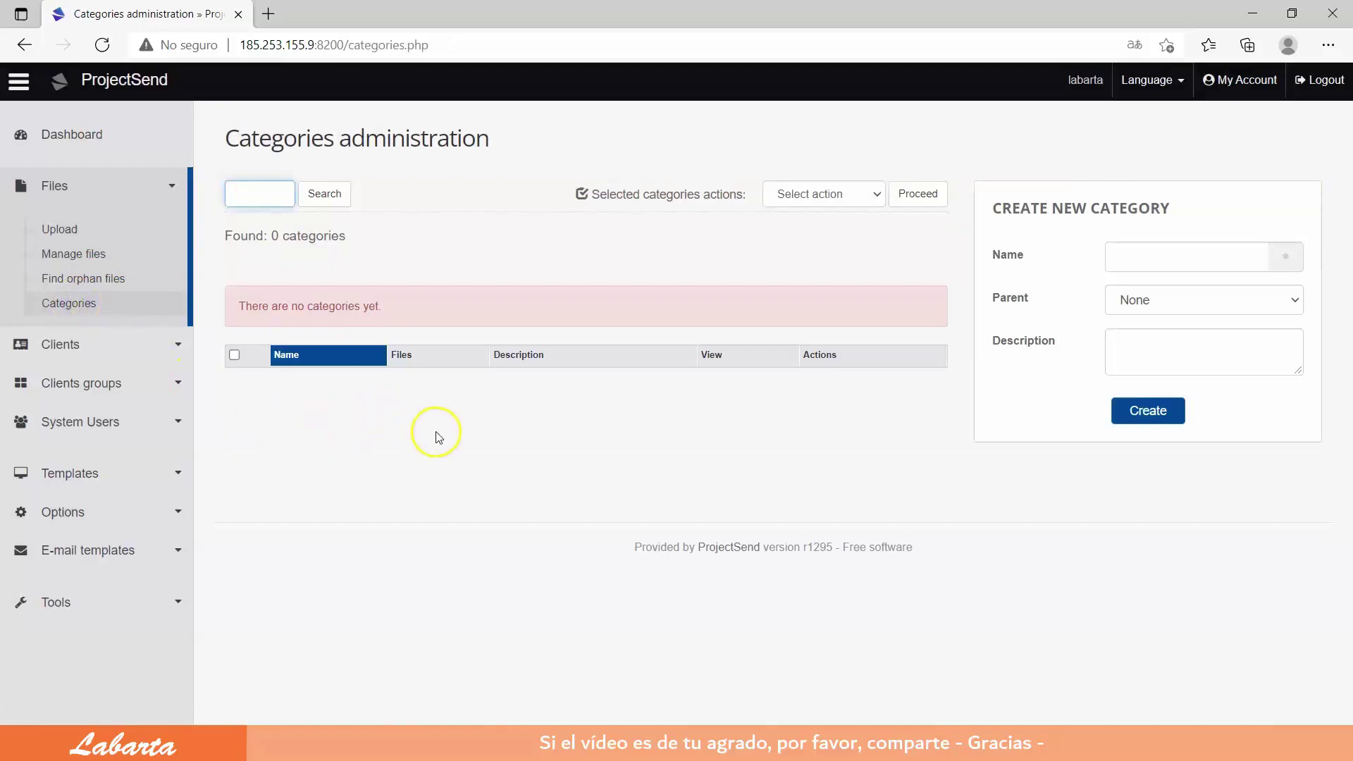
left_click(58, 339)
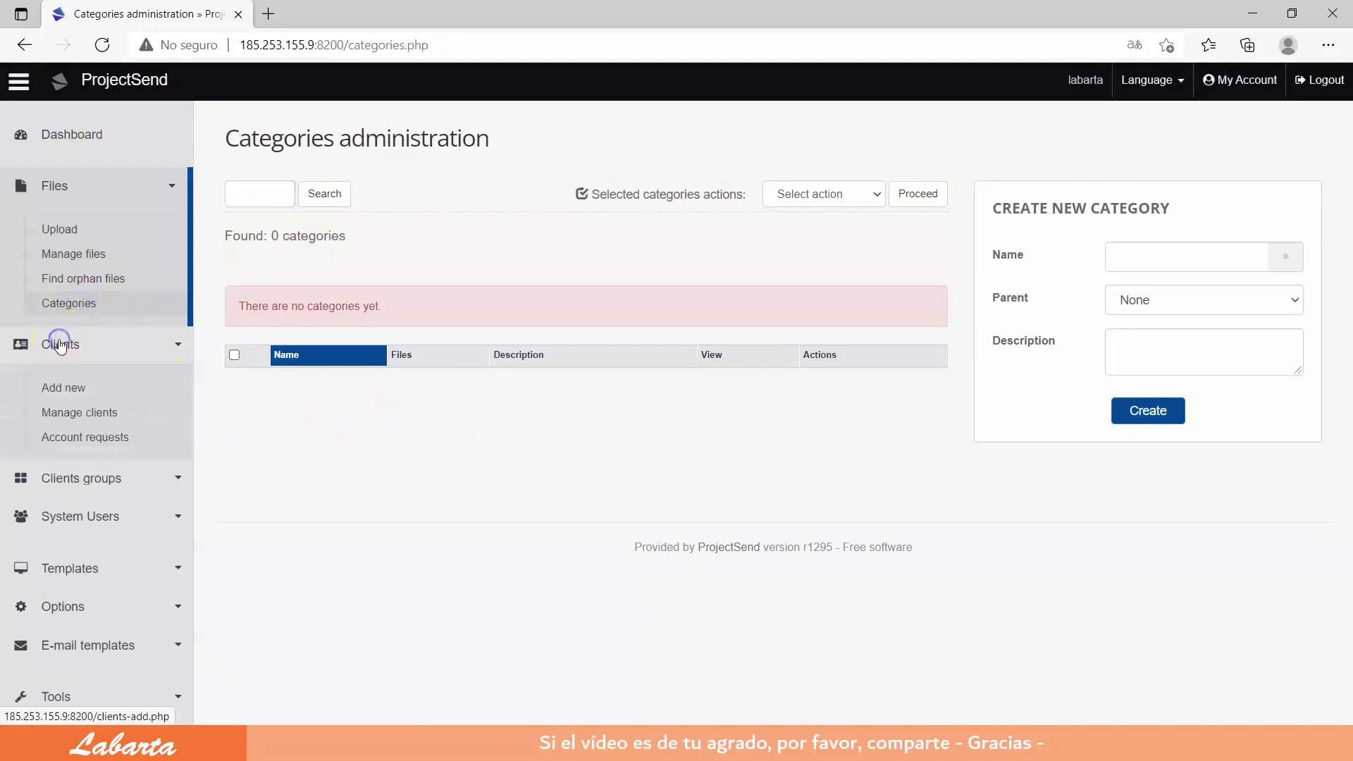
left_click(69, 392)
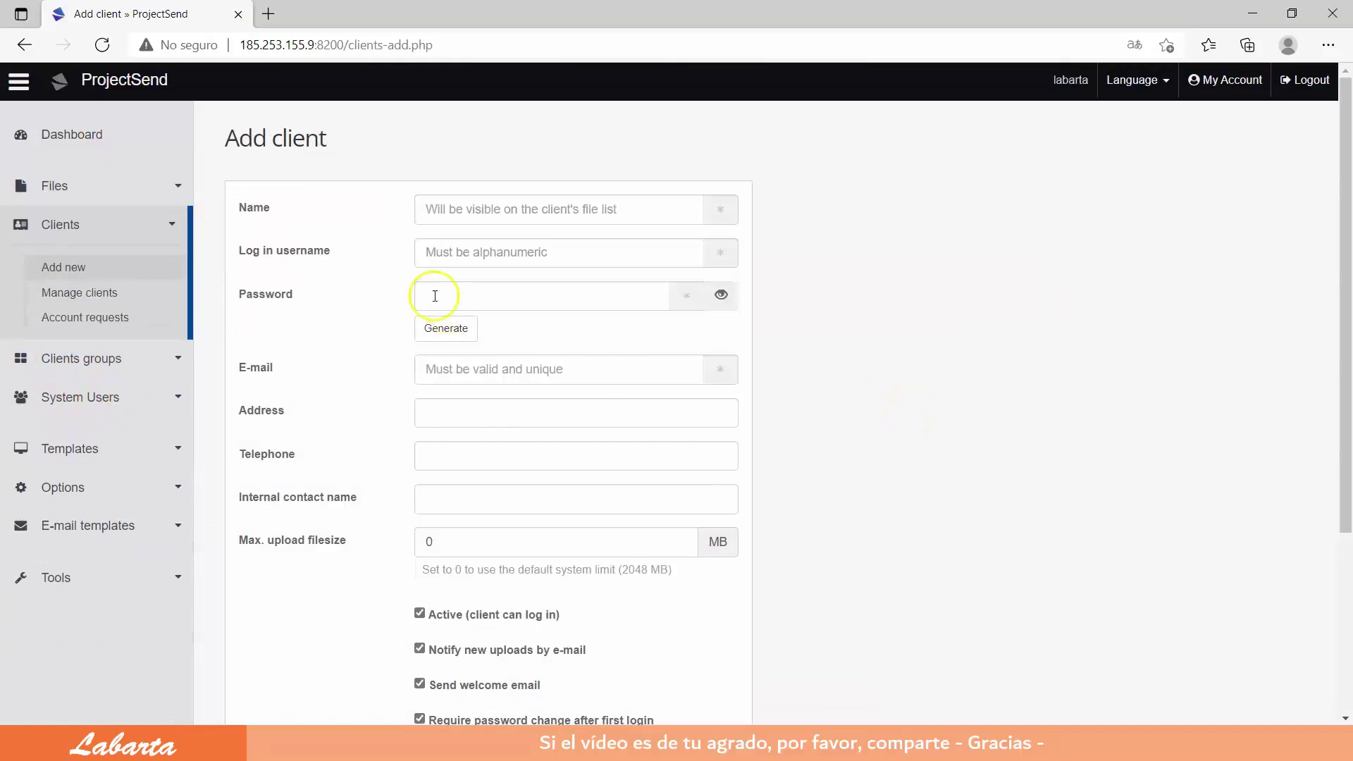
scroll(745, 471, "down", 3)
scroll(746, 471, "up", 3)
Step: Review the client list, account requests, client groups and group membership requests pages
left_click(80, 293)
left_click(88, 318)
left_click(91, 358)
left_click(63, 407)
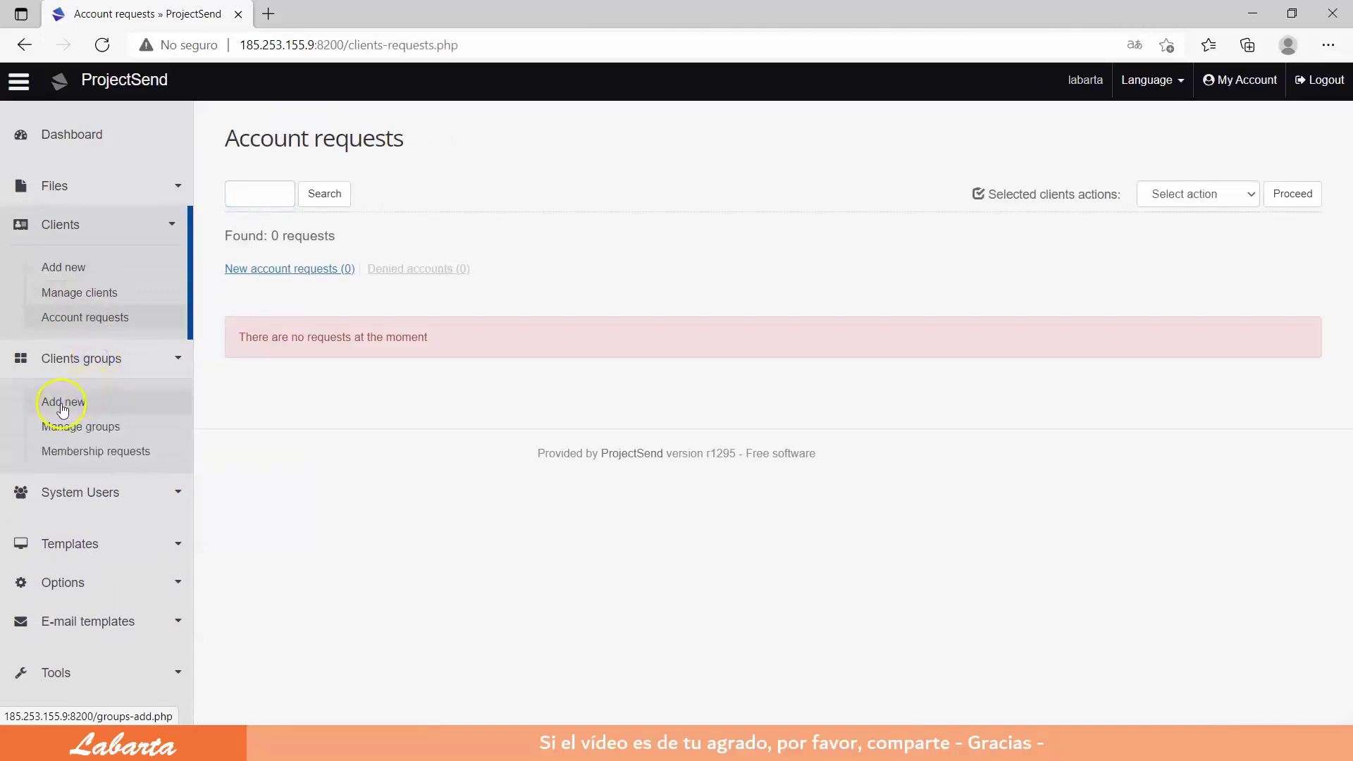
left_click(98, 331)
left_click(101, 357)
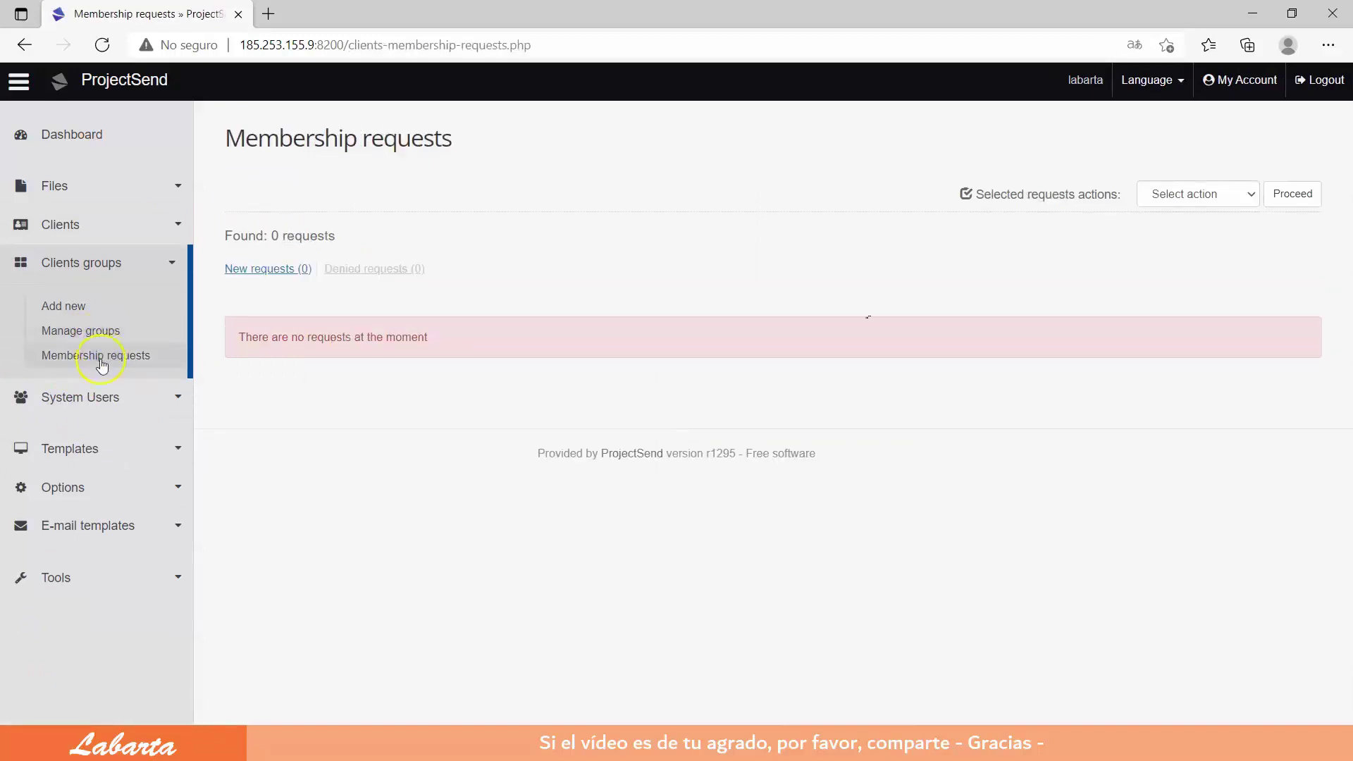
left_click(99, 396)
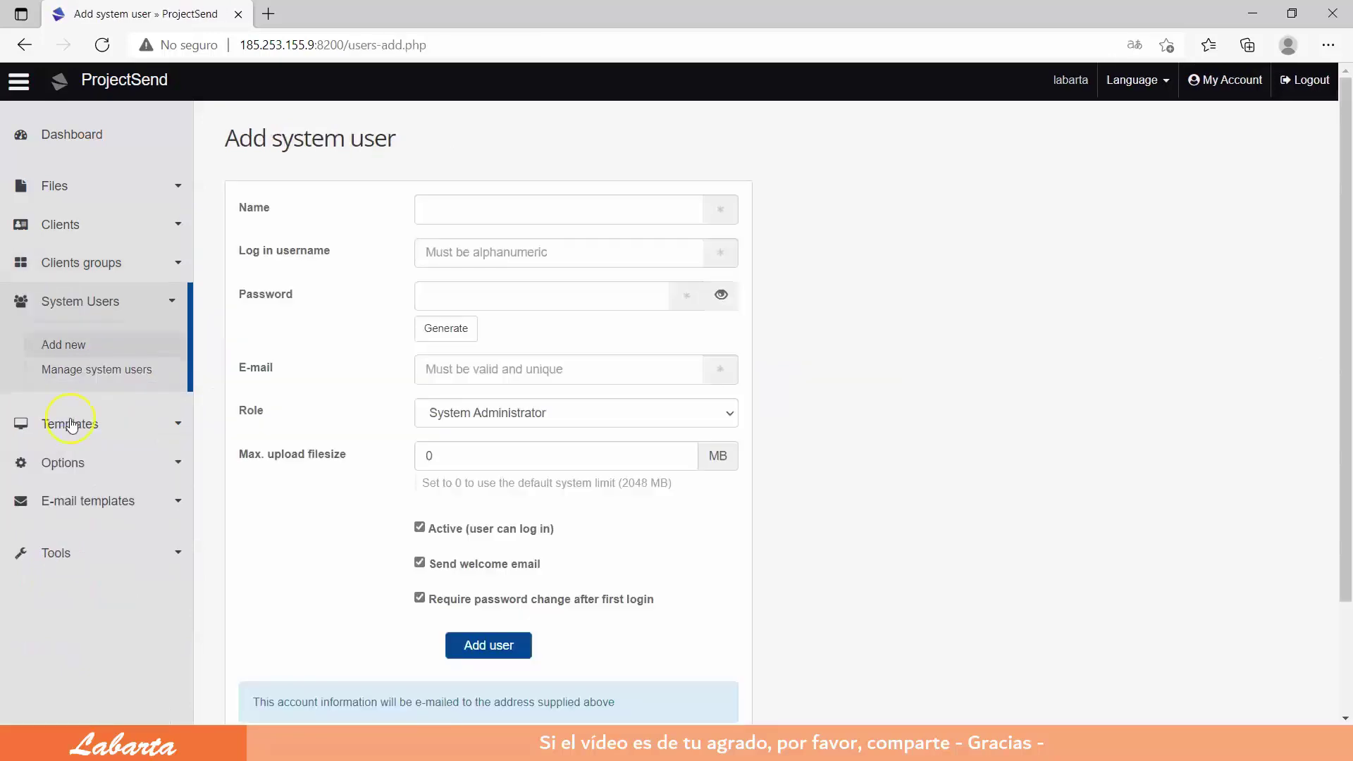
Step: Look over the System Users list and Templates page, then expand the Options section
left_click(110, 373)
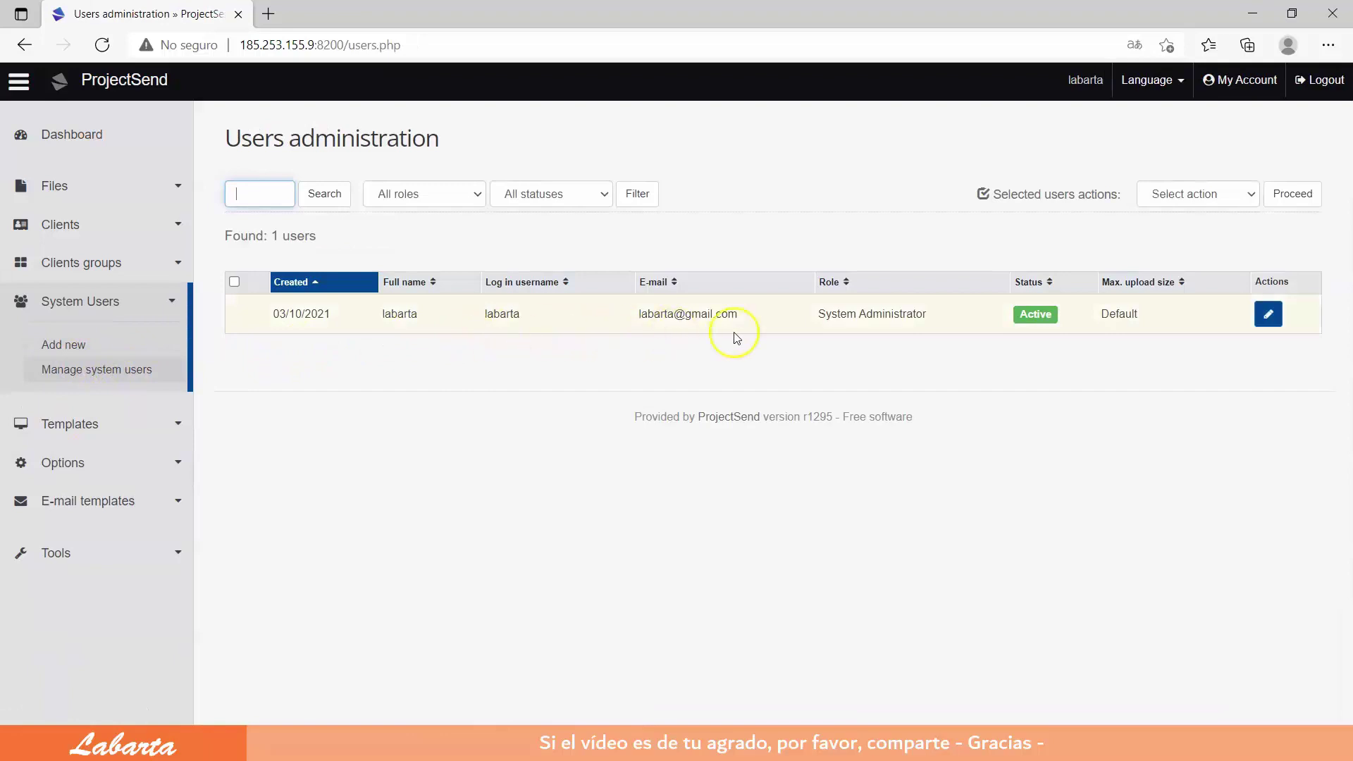
left_click(65, 422)
left_click(65, 467)
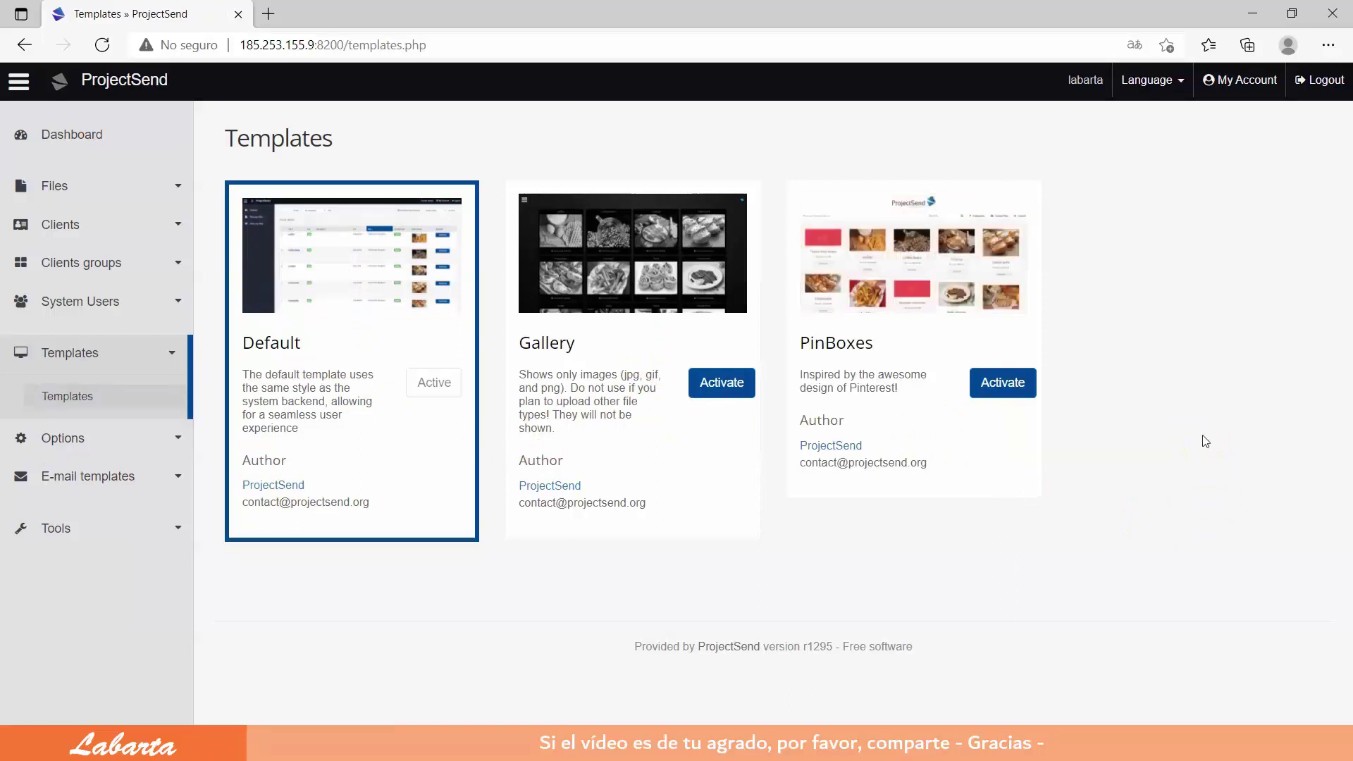
left_click(60, 440)
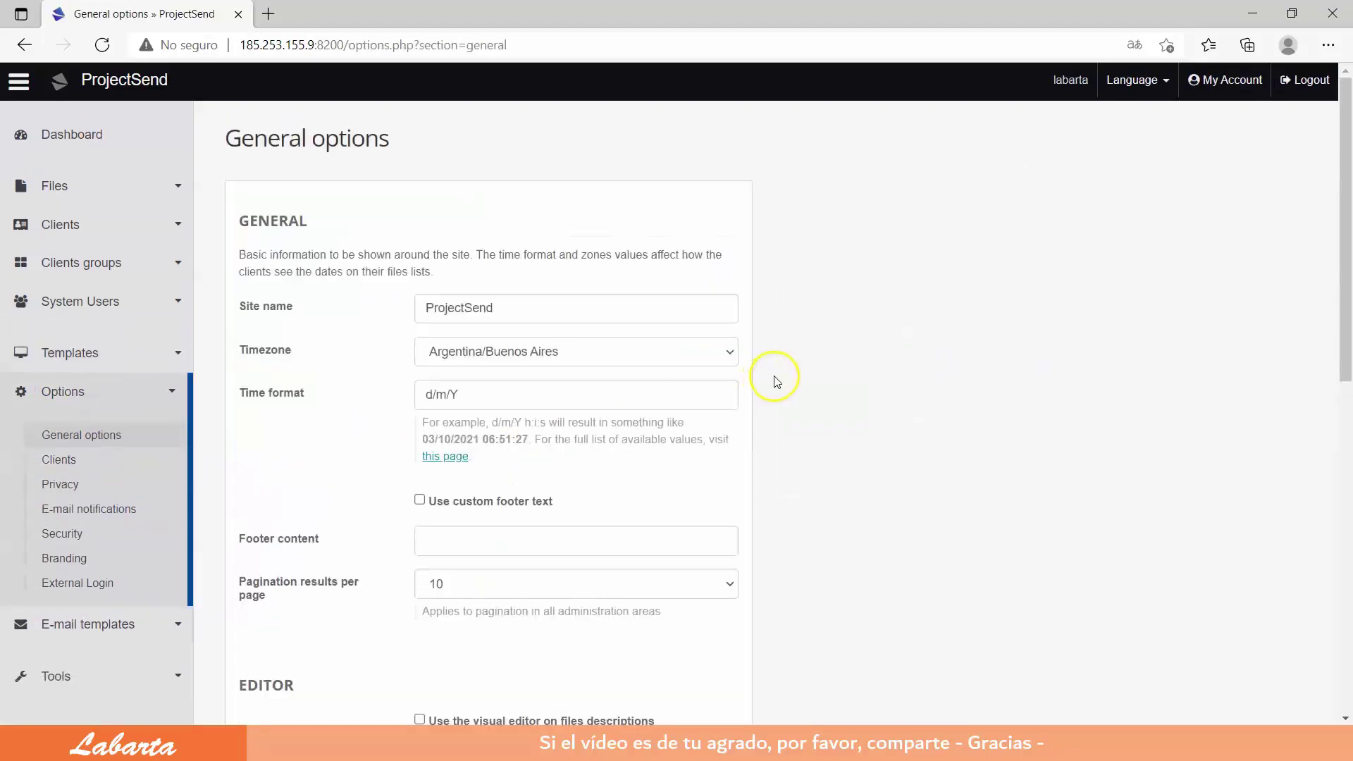
Step: Set the site timezone to Madrid
left_click(725, 351)
left_click_drag(730, 423, 753, 611)
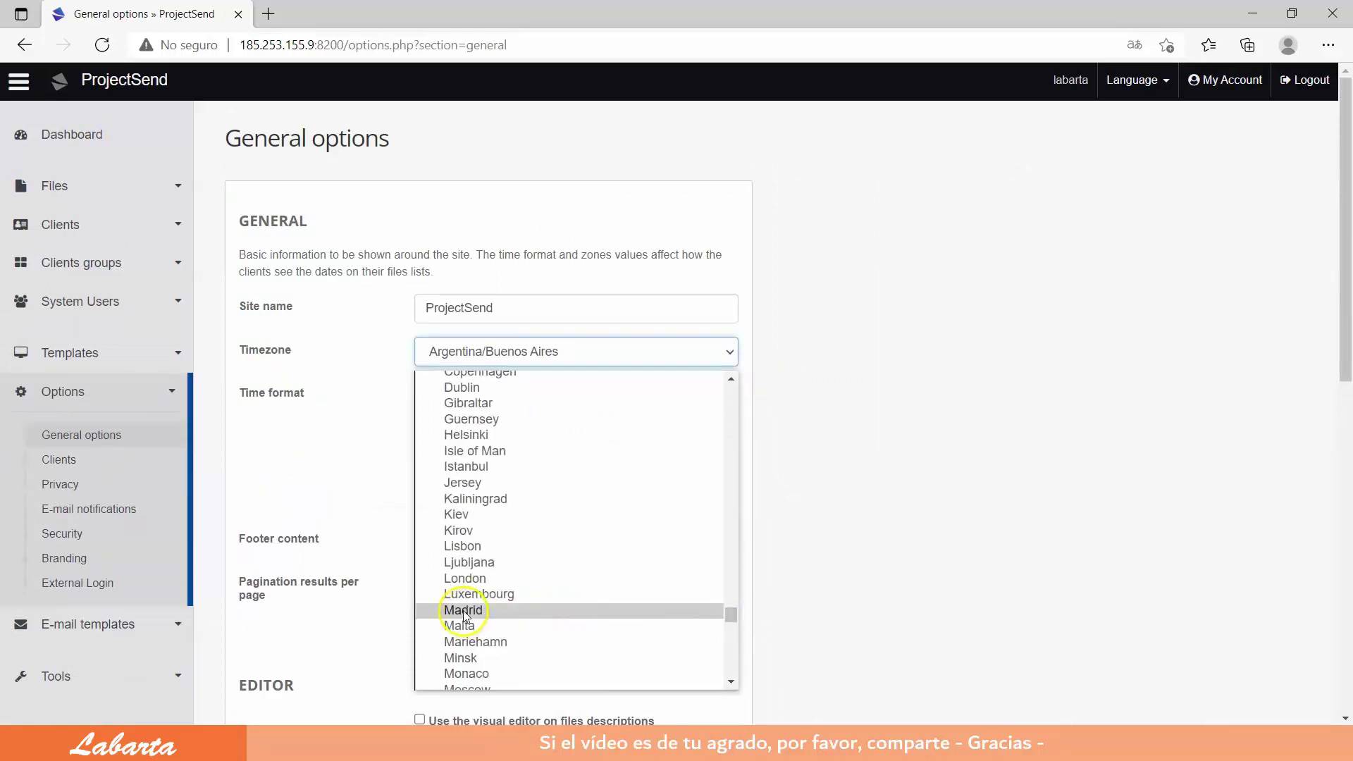
left_click(463, 610)
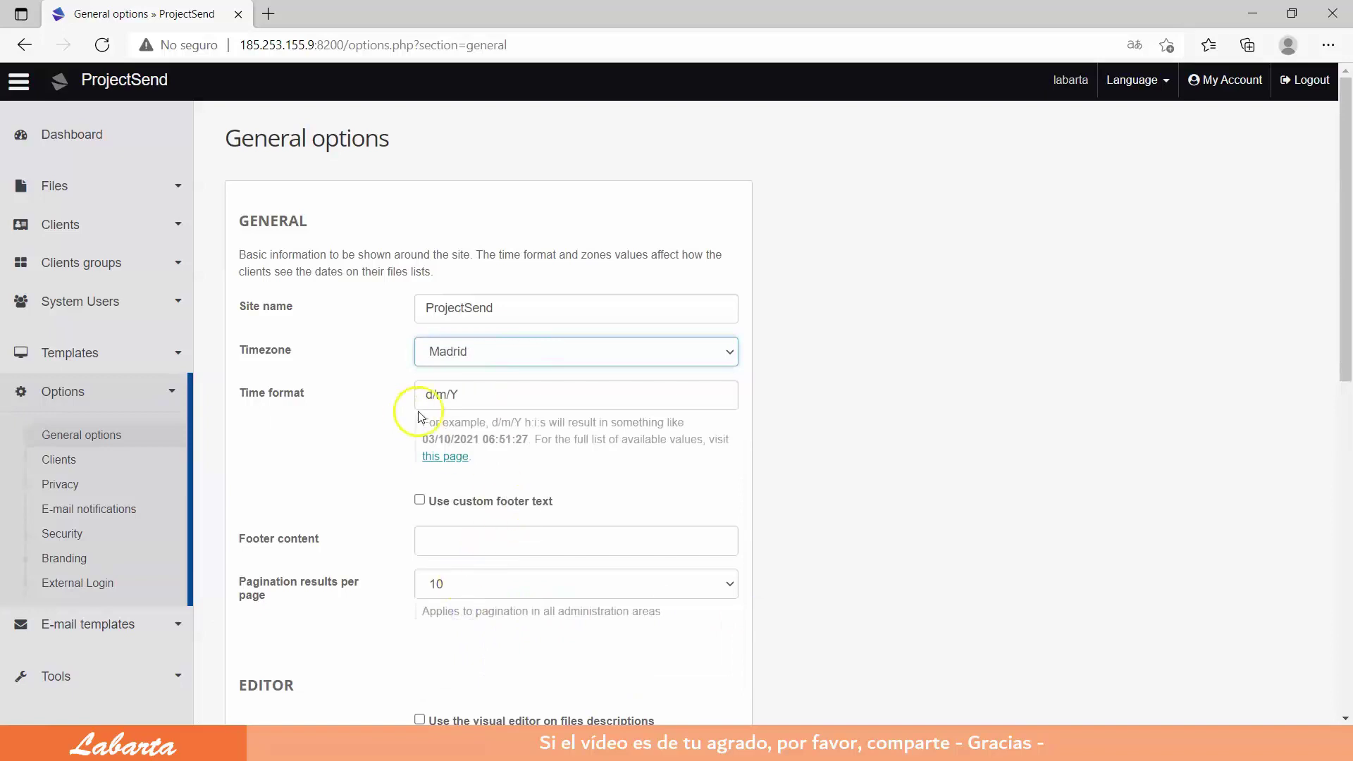
Step: Enable Detect user browser language and save the general options
scroll(470, 425, "down", 1)
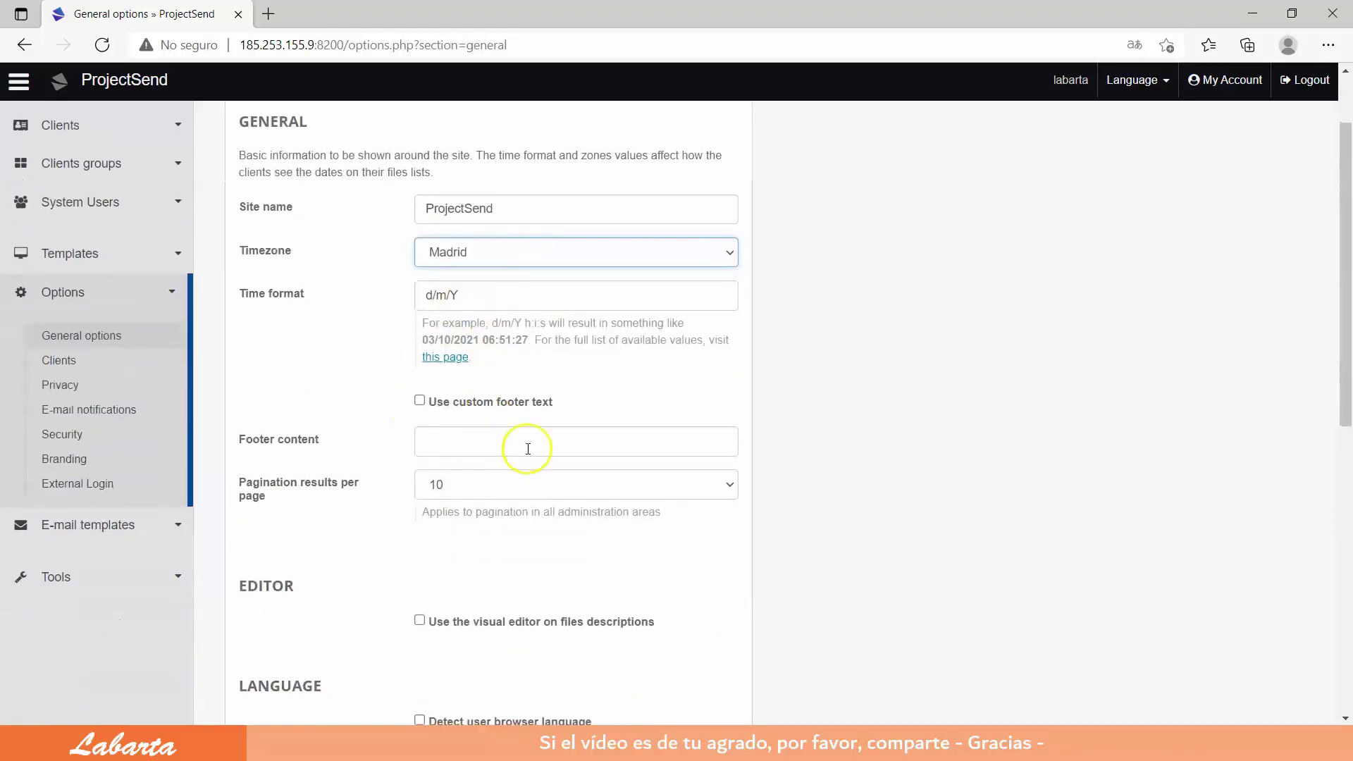
scroll(493, 443, "down", 1)
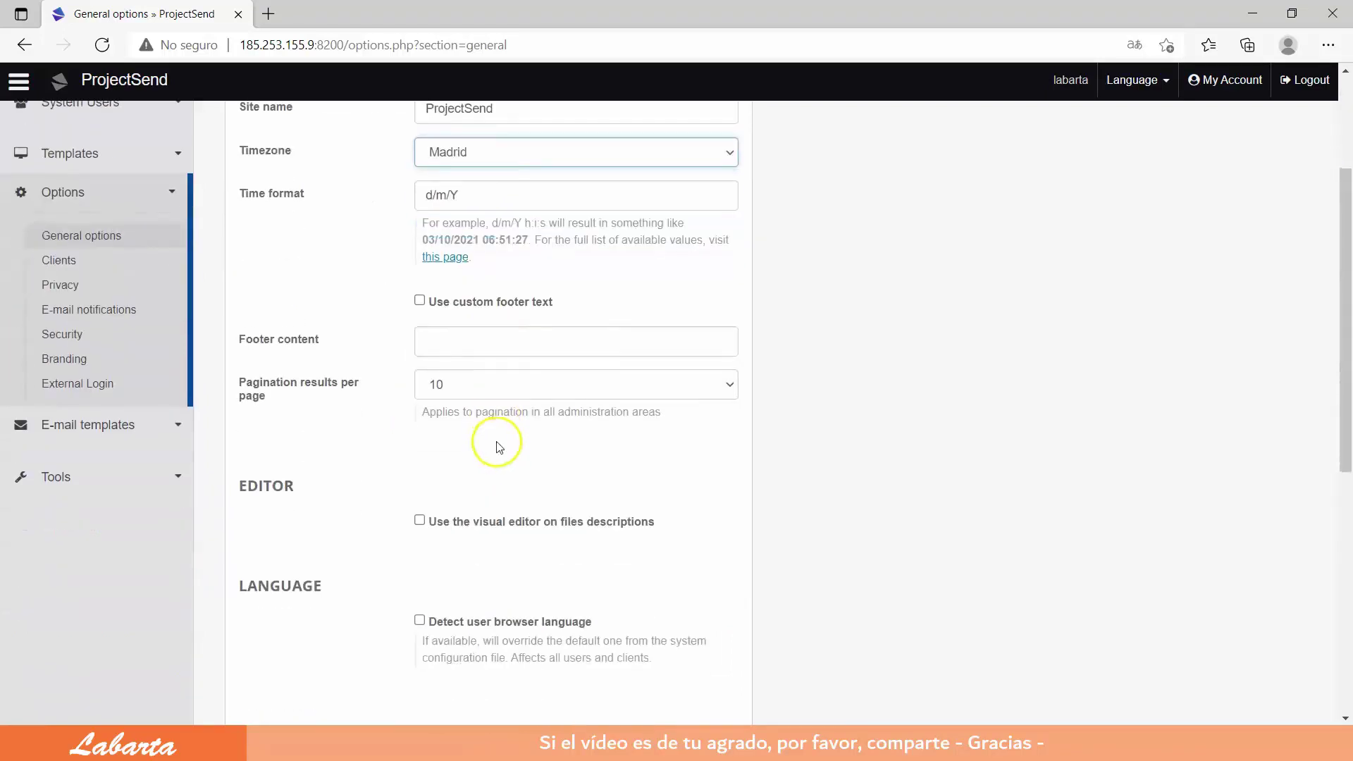
scroll(499, 447, "down", 1)
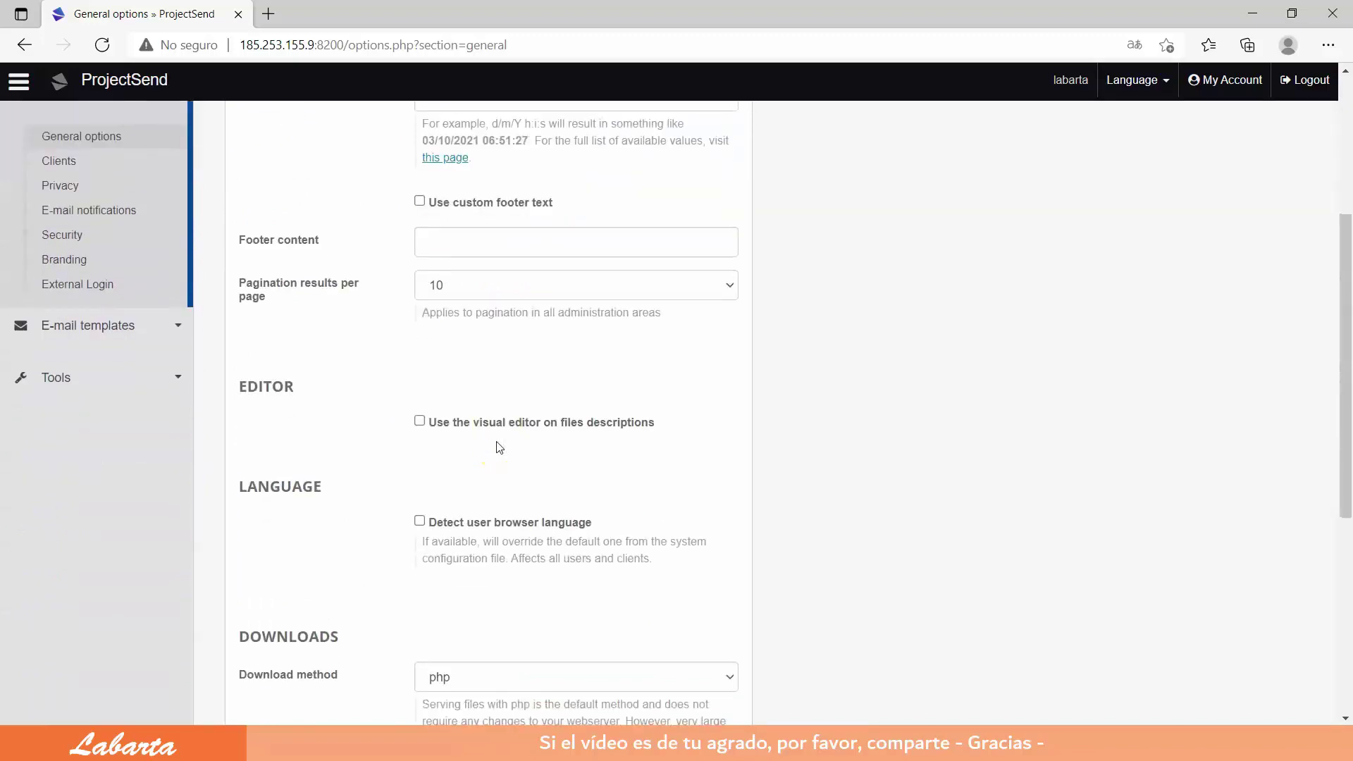
scroll(500, 448, "down", 1)
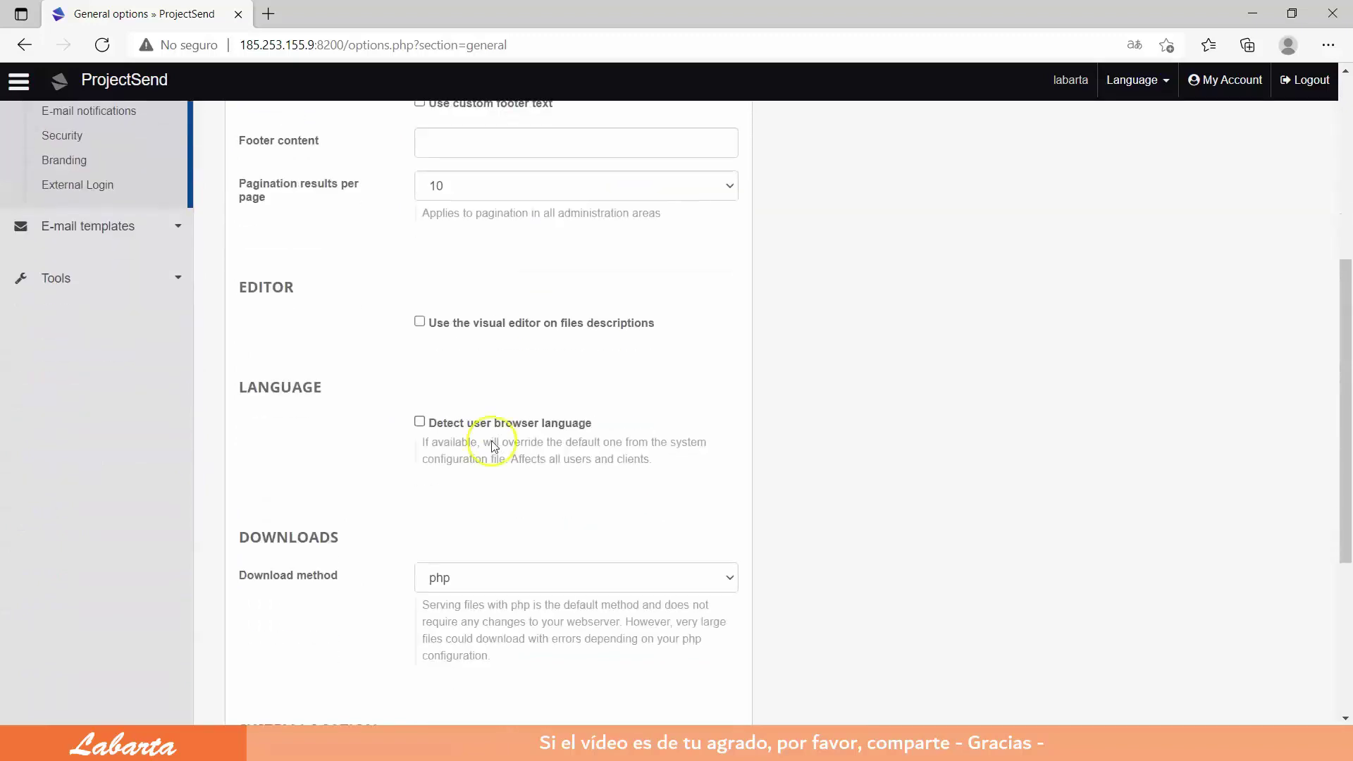
left_click(420, 422)
scroll(579, 503, "down", 1)
scroll(583, 499, "down", 1)
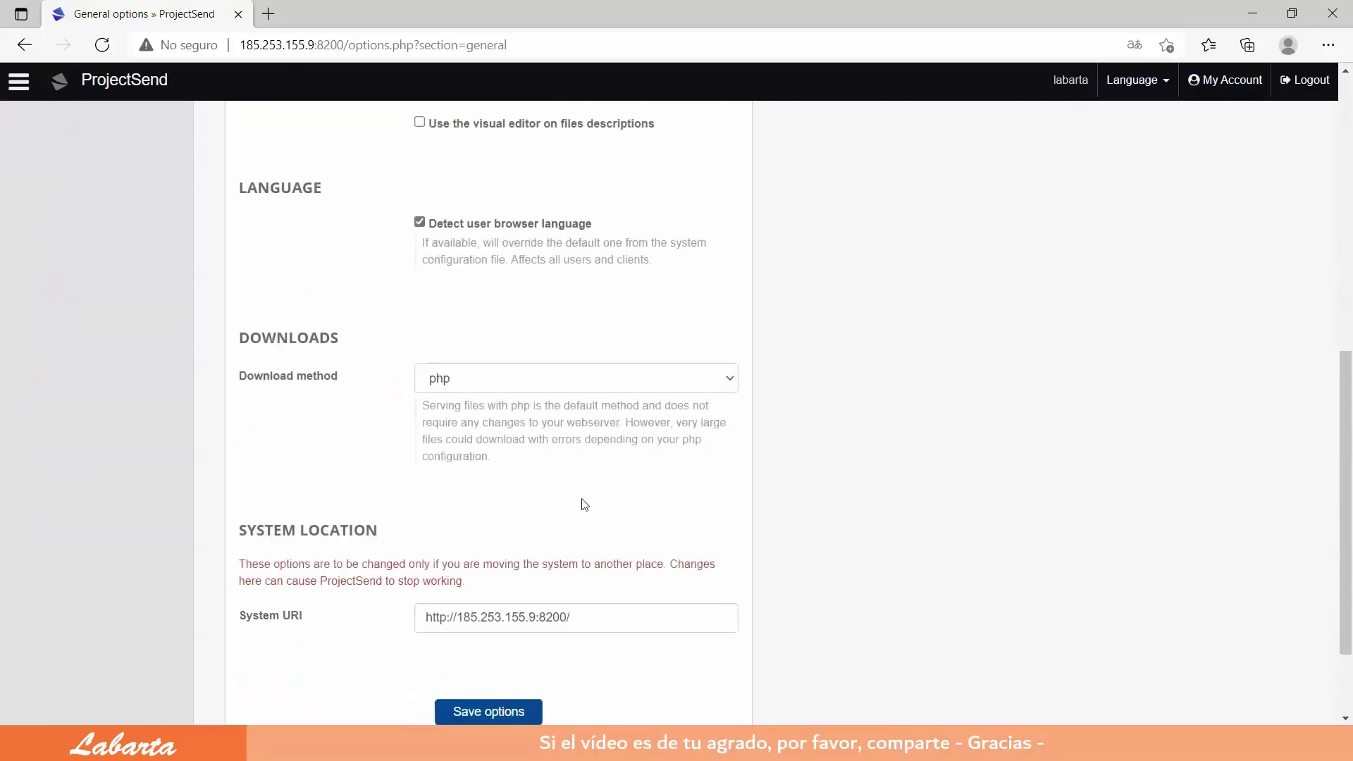
scroll(584, 505, "down", 1)
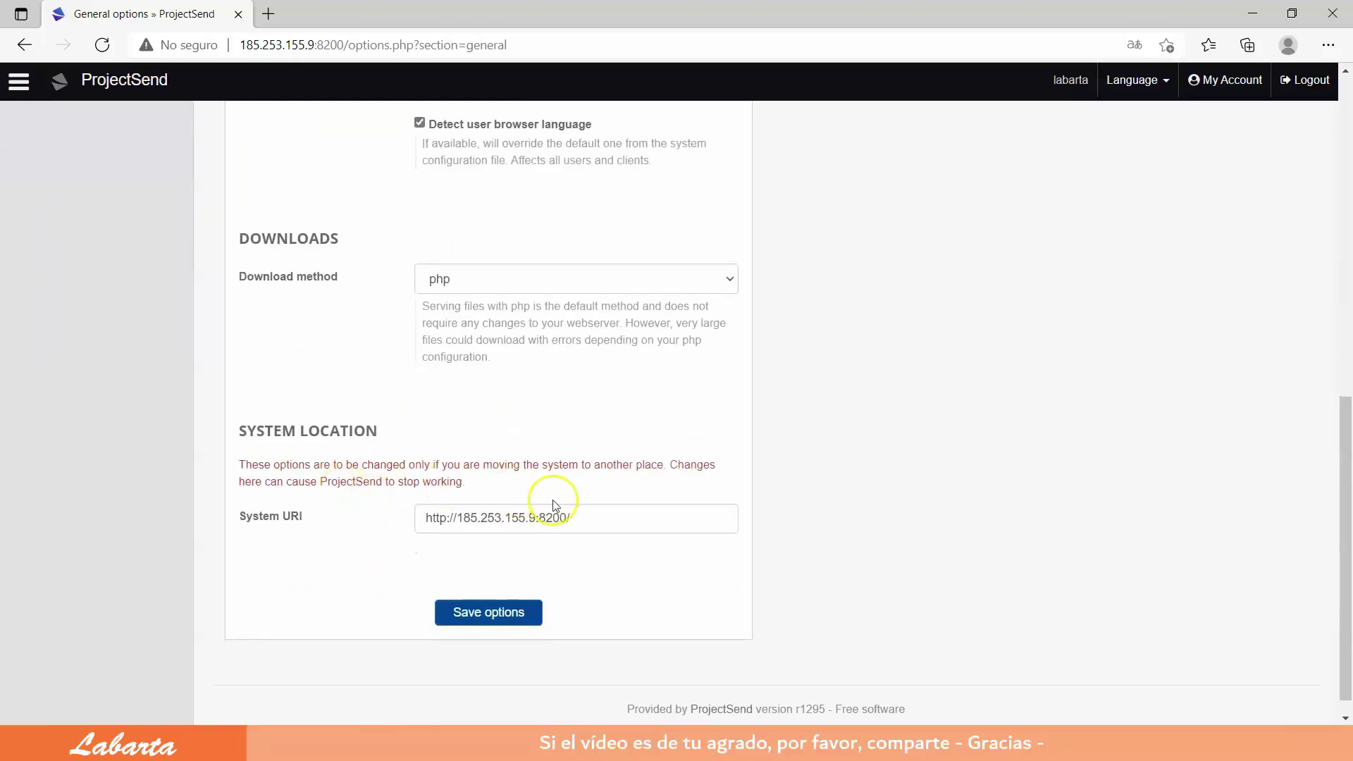
left_click(476, 613)
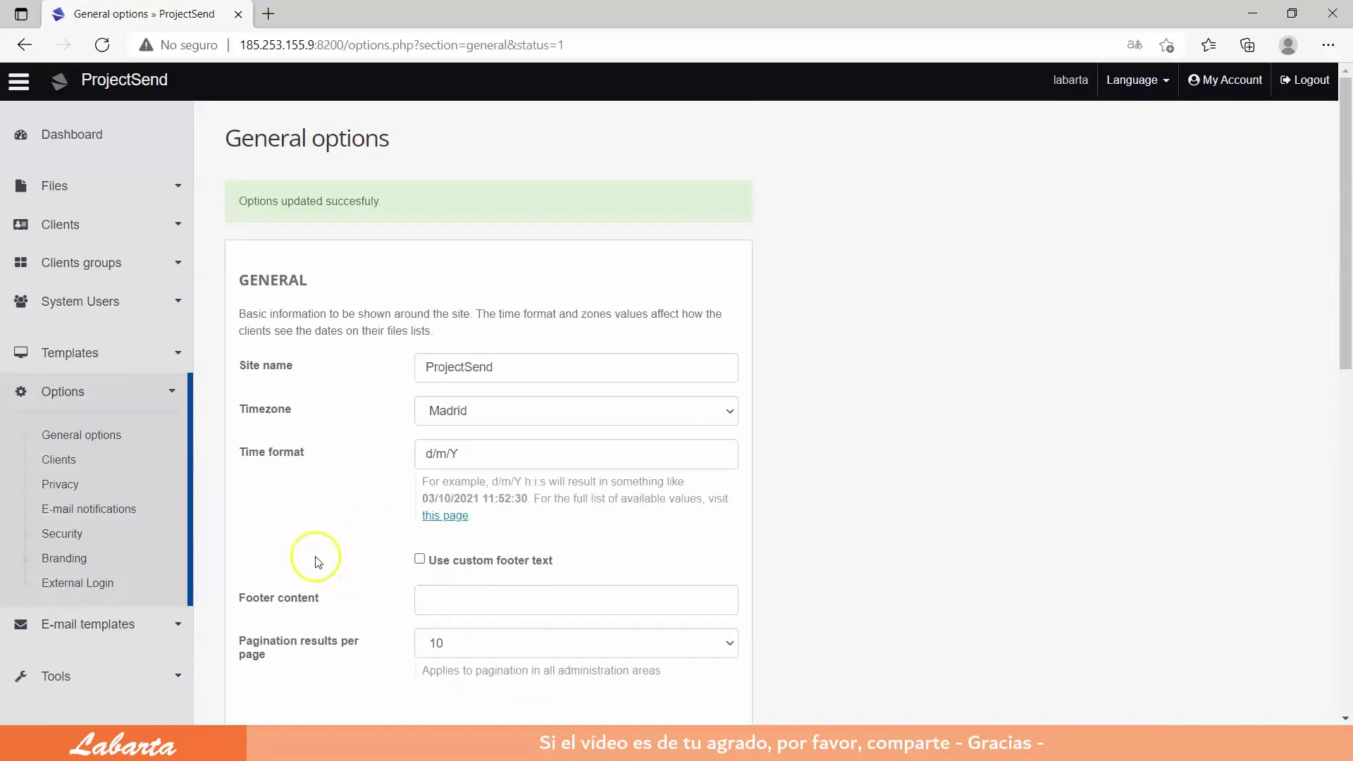
Step: View the Clients, Privacy, E-mail notifications, Security, Branding and External login settings
left_click(52, 459)
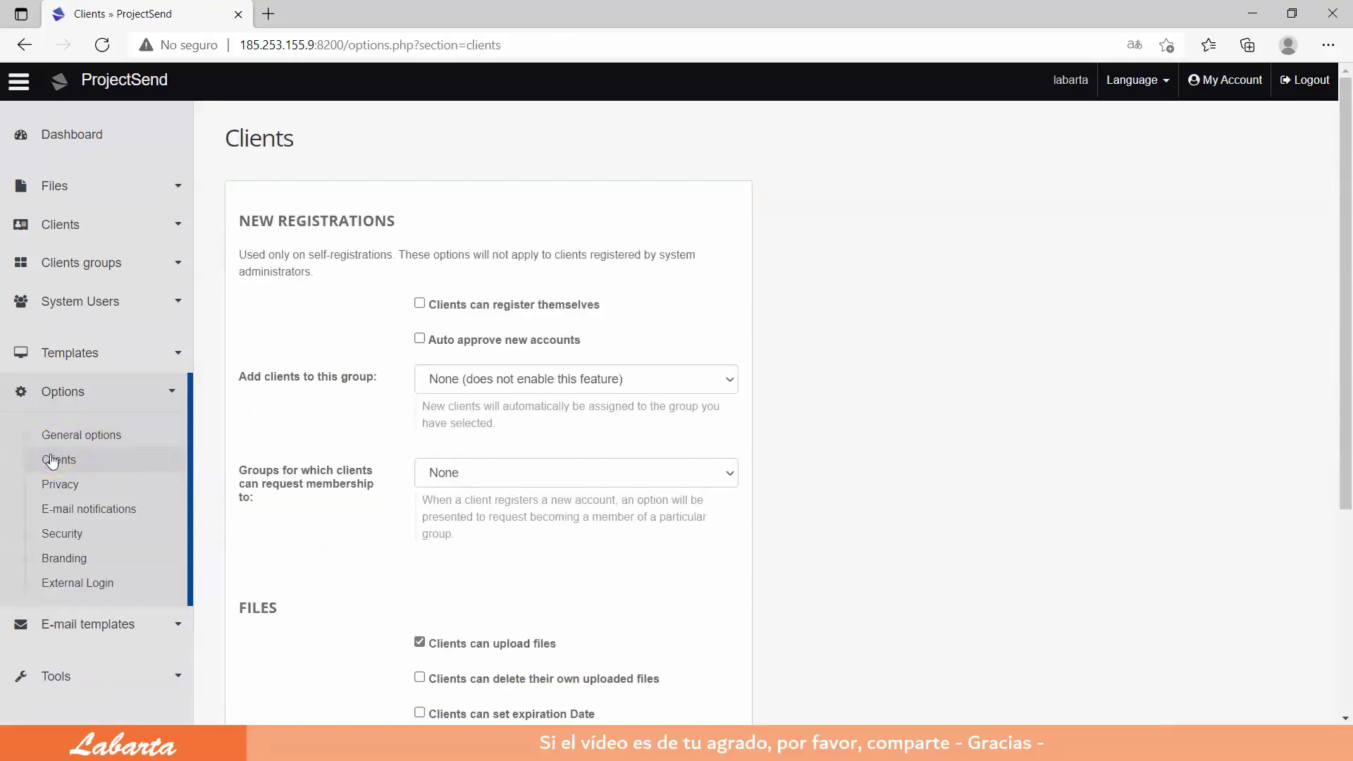
left_click(58, 485)
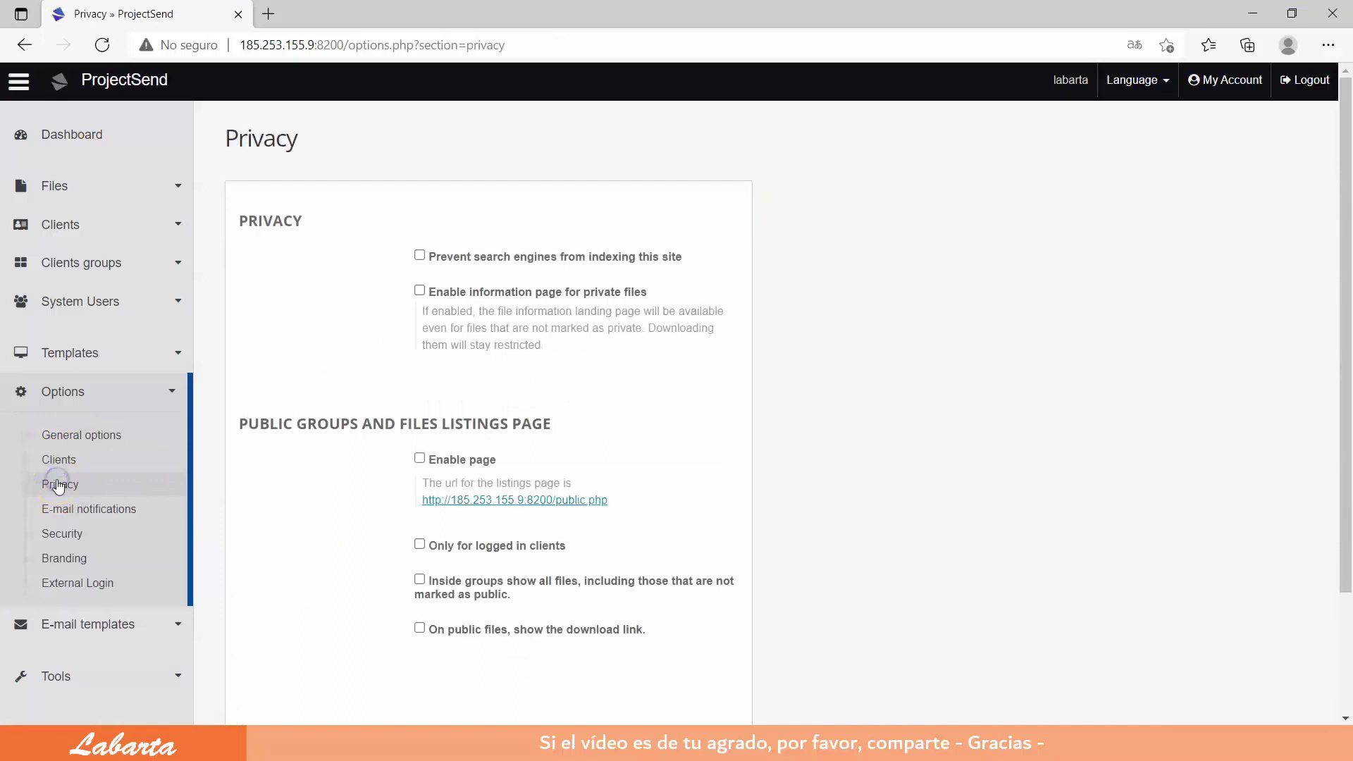
left_click(79, 509)
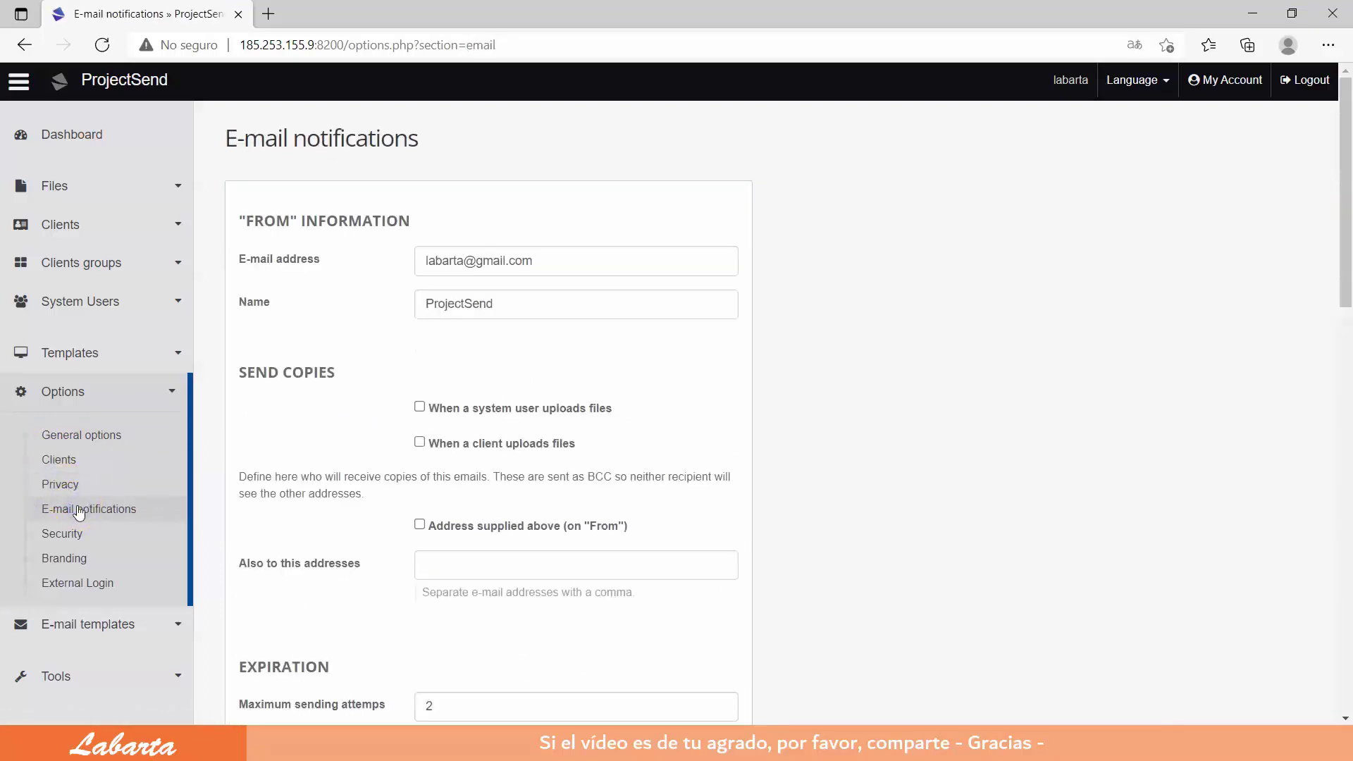
left_click(70, 536)
left_click(67, 555)
left_click(79, 584)
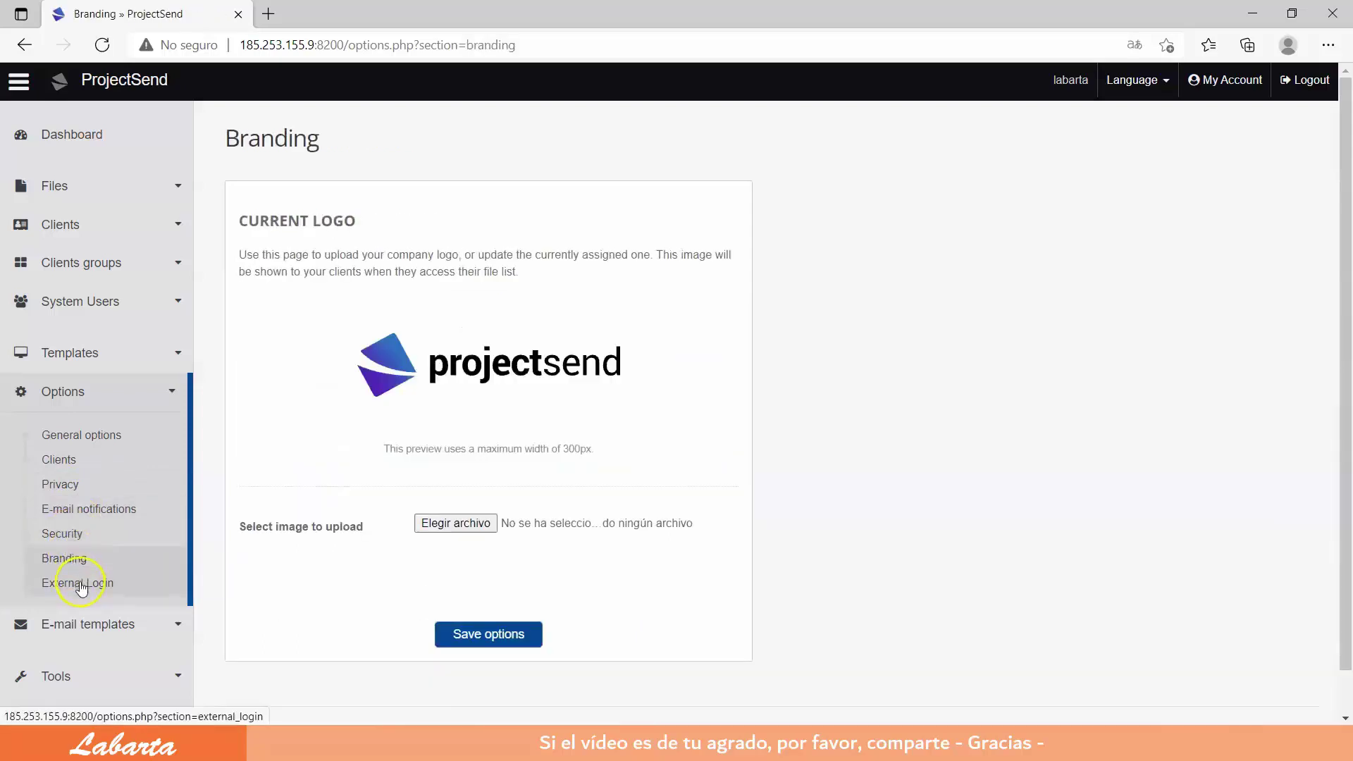
scroll(456, 519, "down", 3)
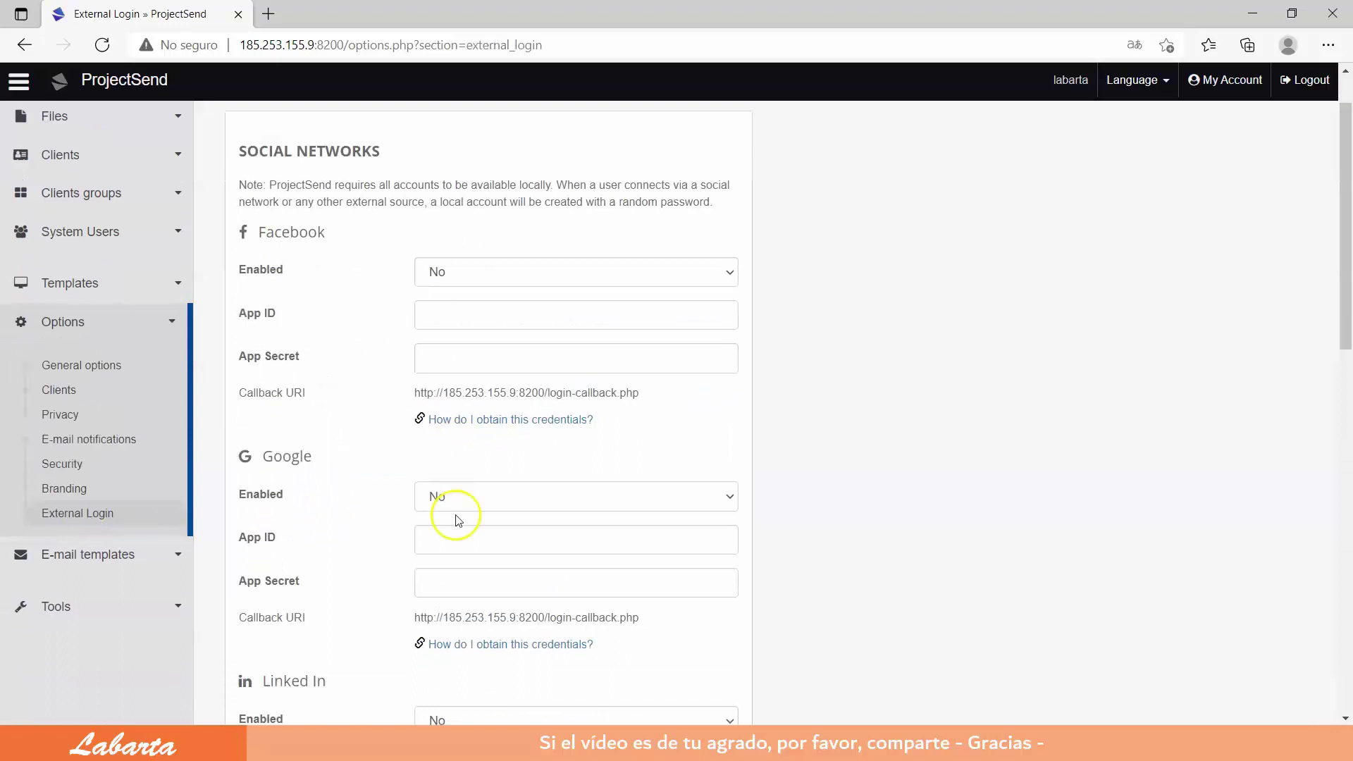
Step: Browse e-mail templates, the actions log and test e-mail page, return to General options, then log out
left_click(82, 425)
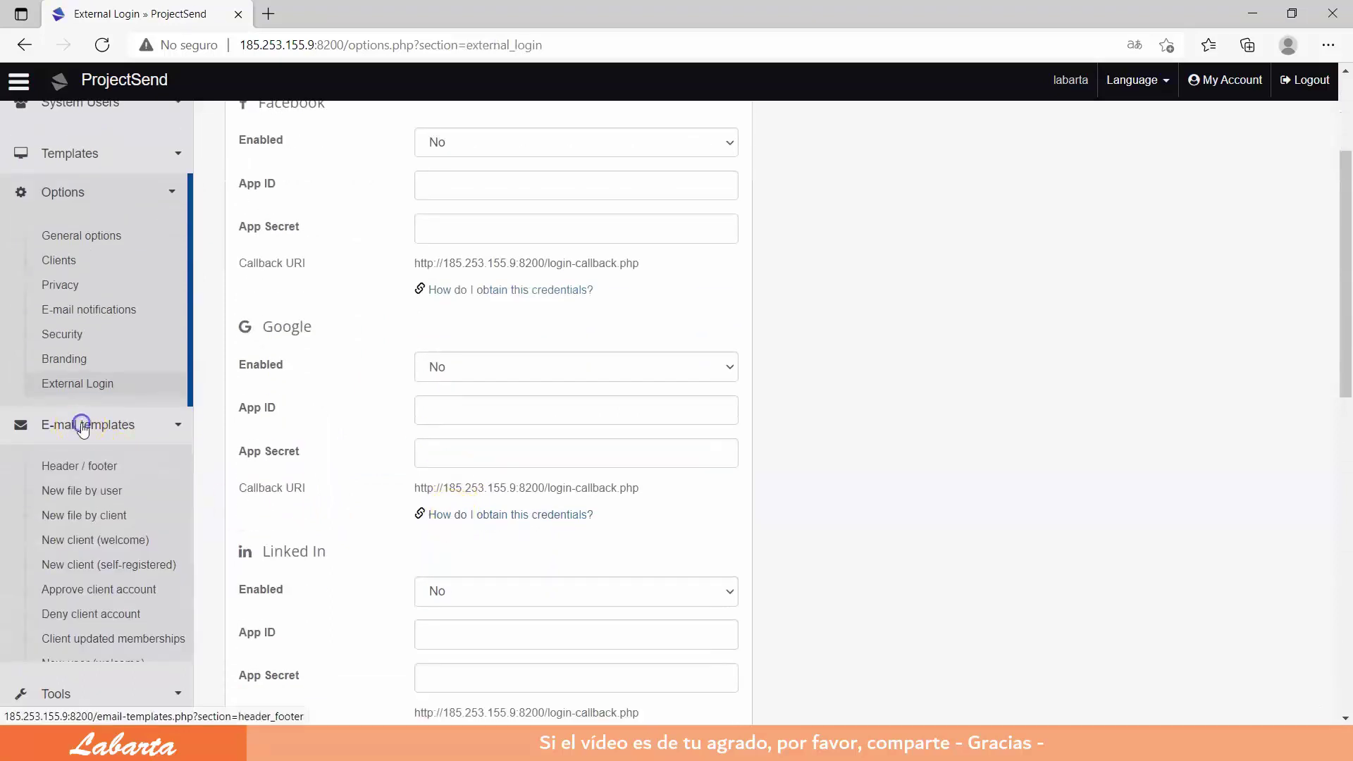
scroll(141, 479, "down", 3)
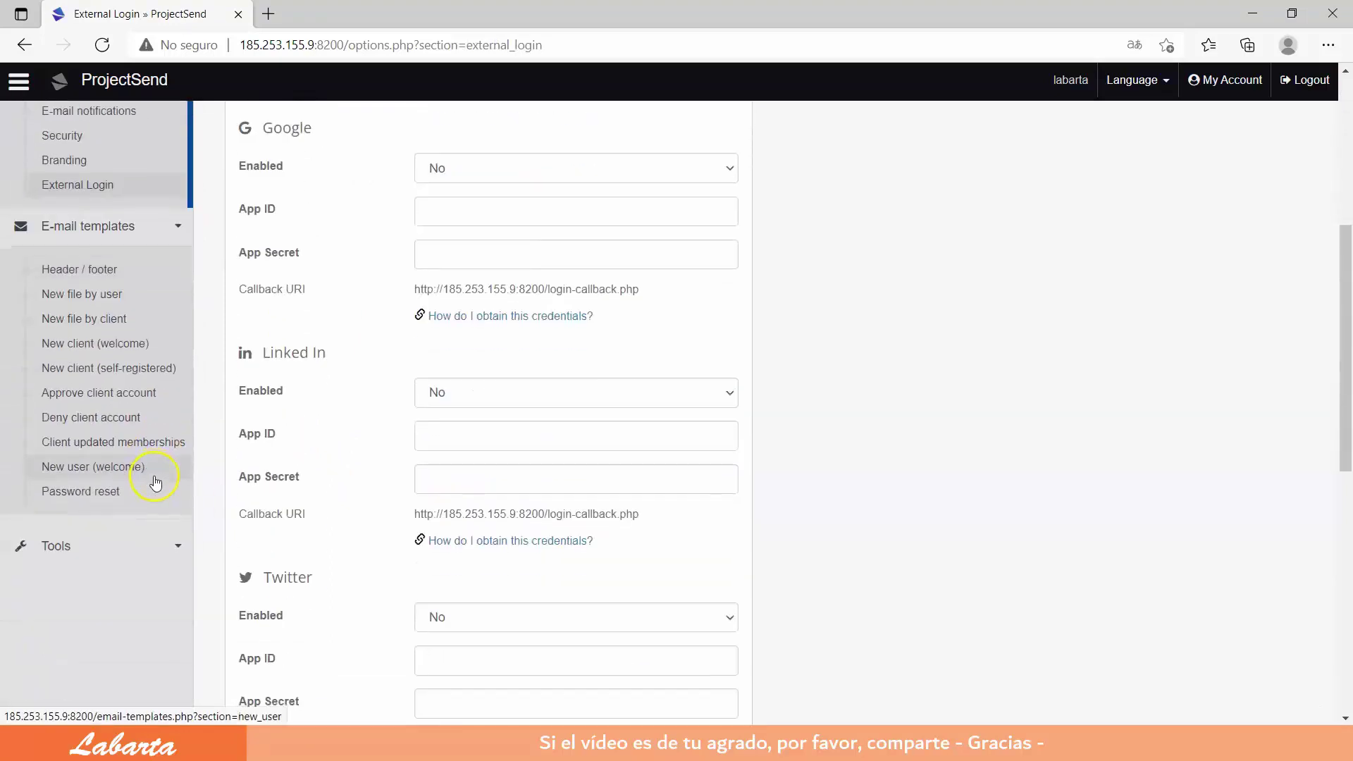
left_click(53, 548)
scroll(141, 514, "down", 3)
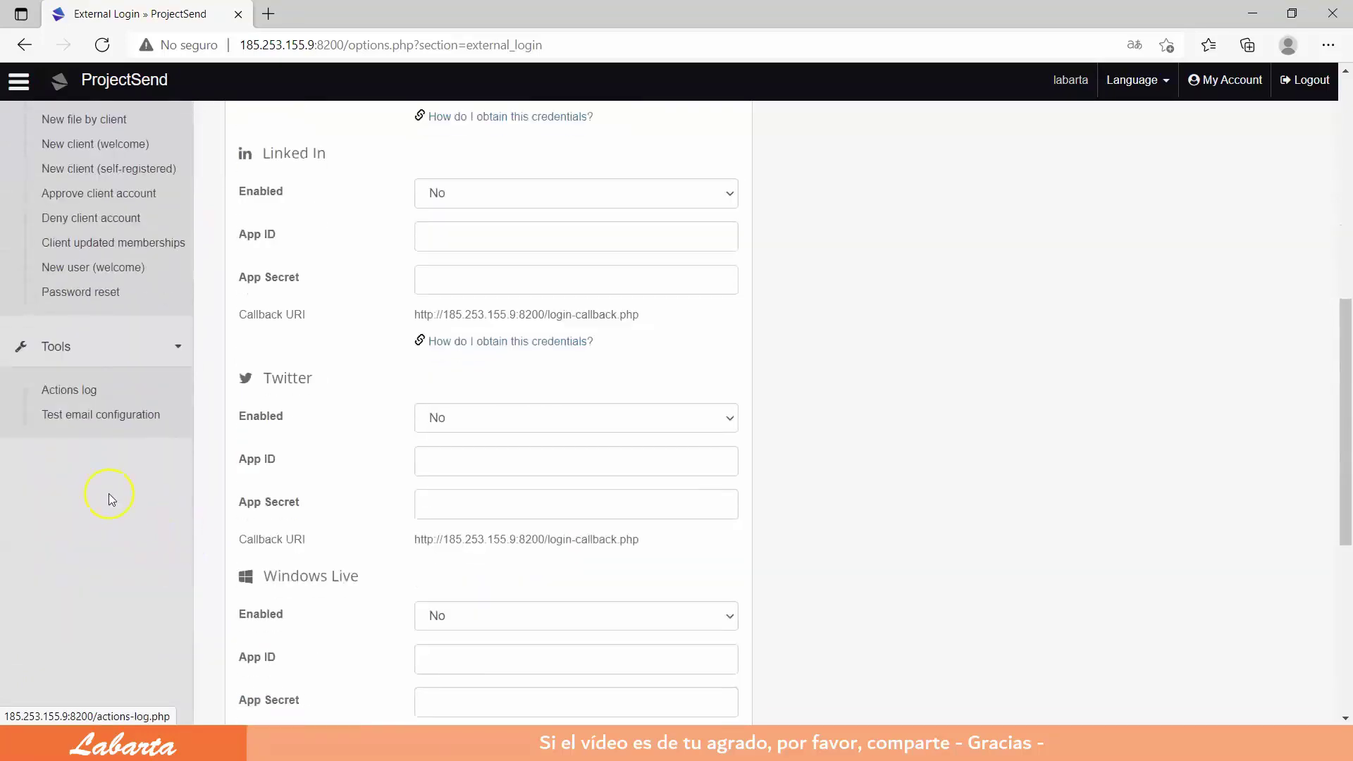
left_click(72, 392)
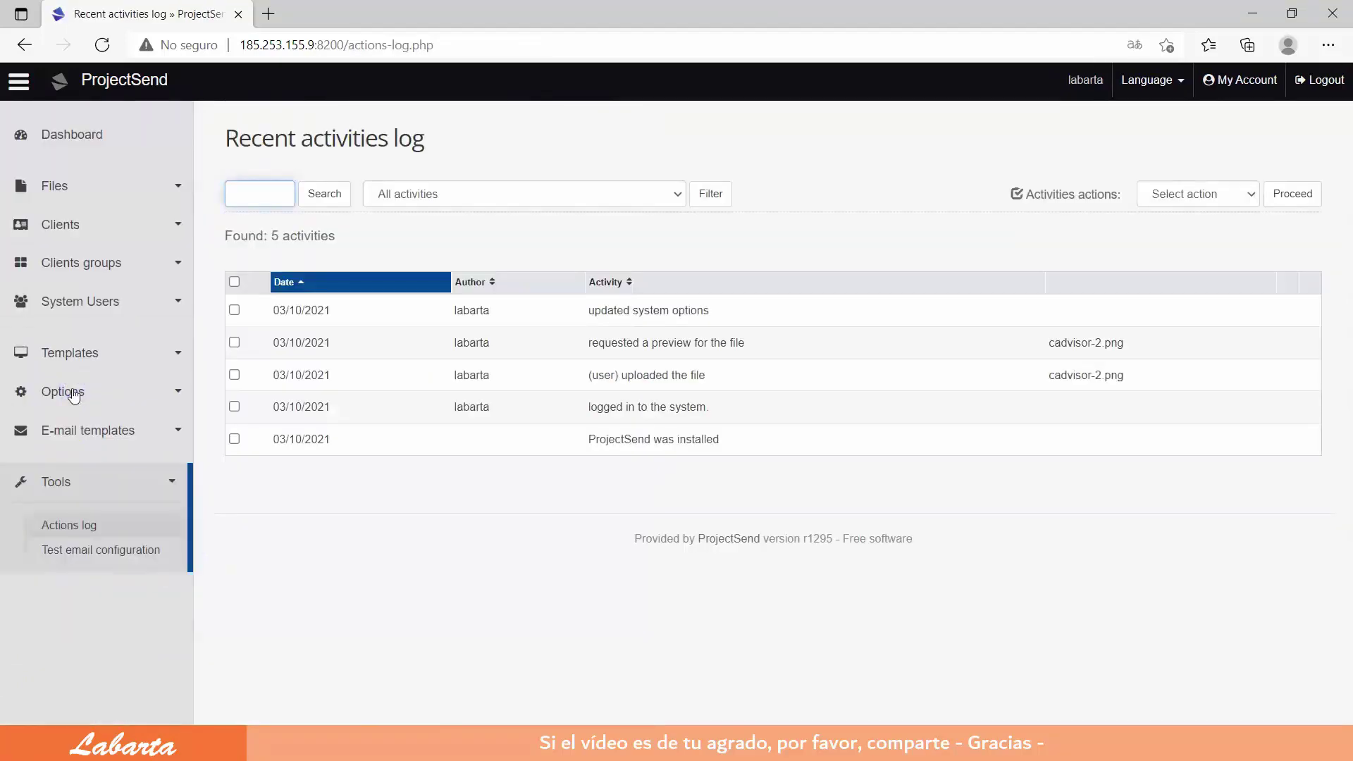
left_click(110, 548)
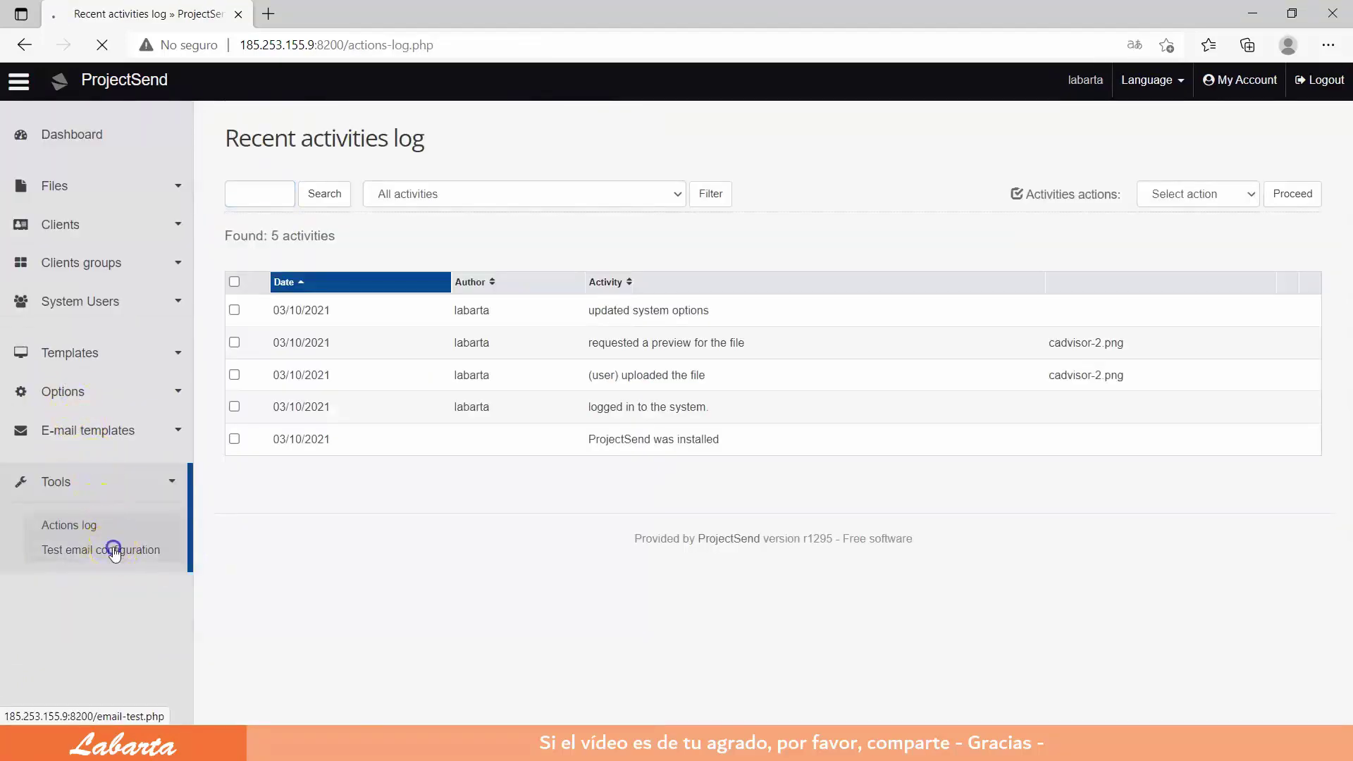
left_click(136, 393)
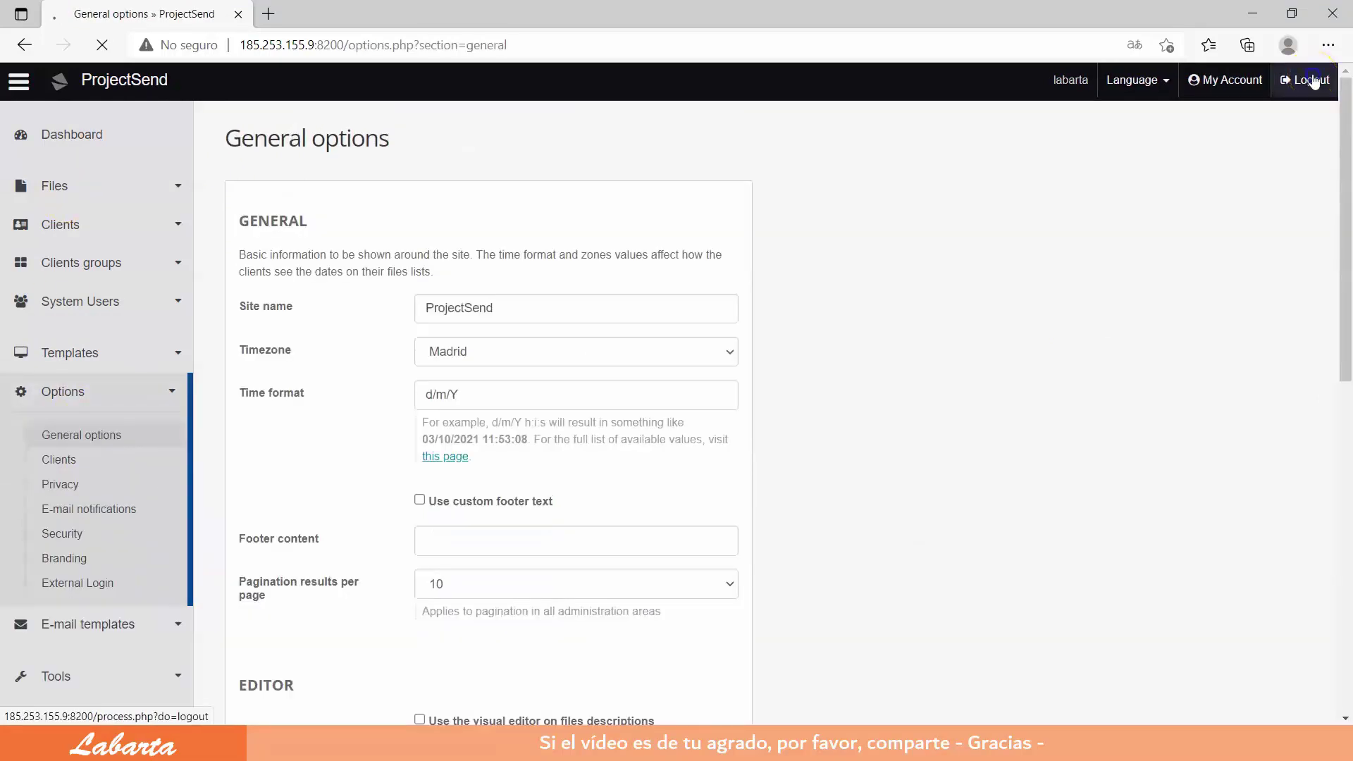
left_click(1312, 80)
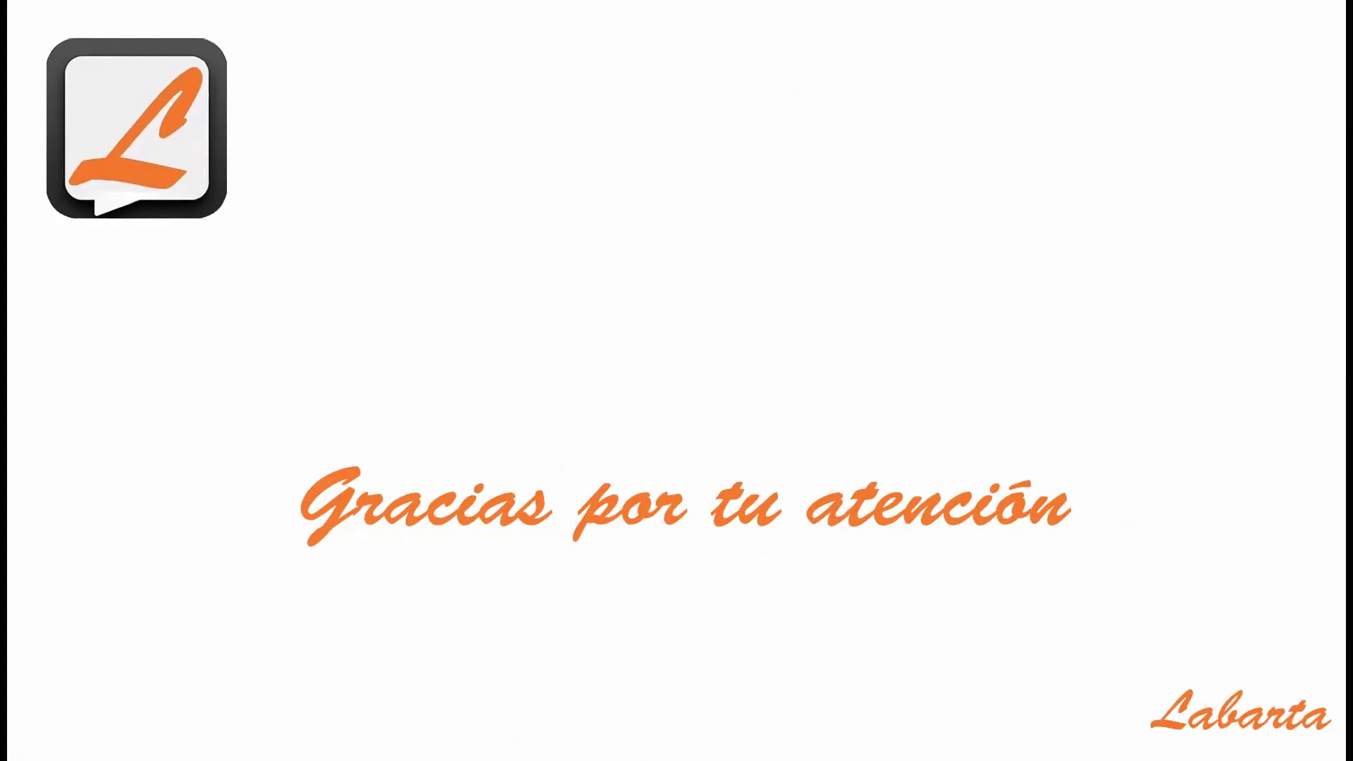